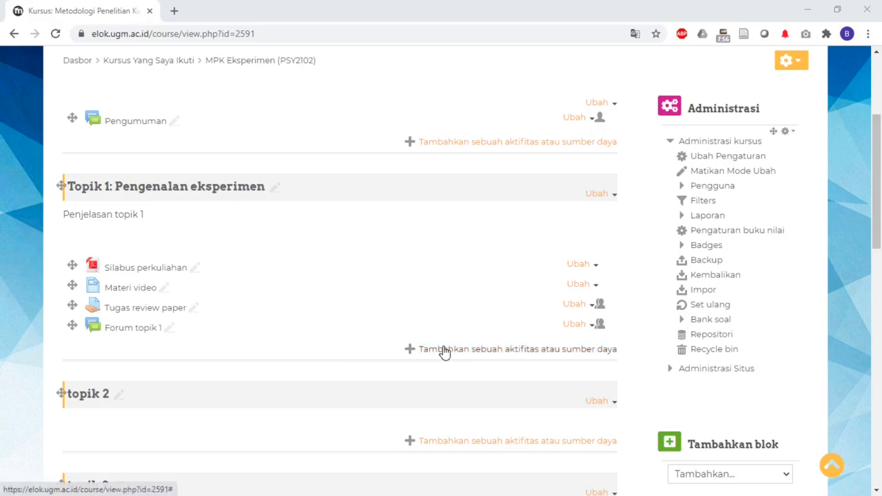
pyautogui.scroll(3, 445, 351)
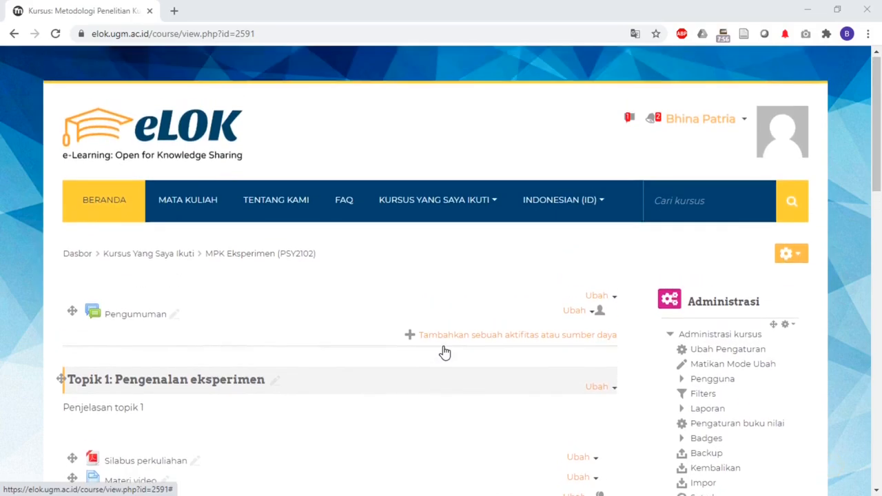
pyautogui.scroll(-2, 444, 352)
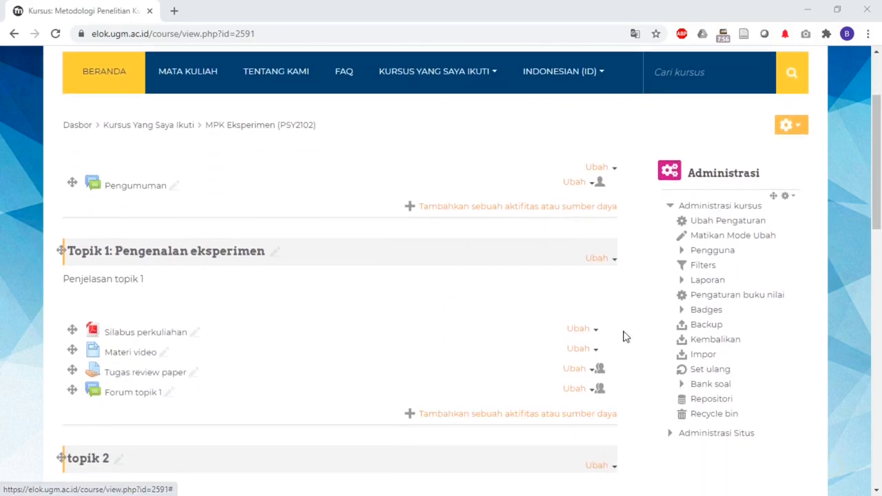
pyautogui.click(793, 127)
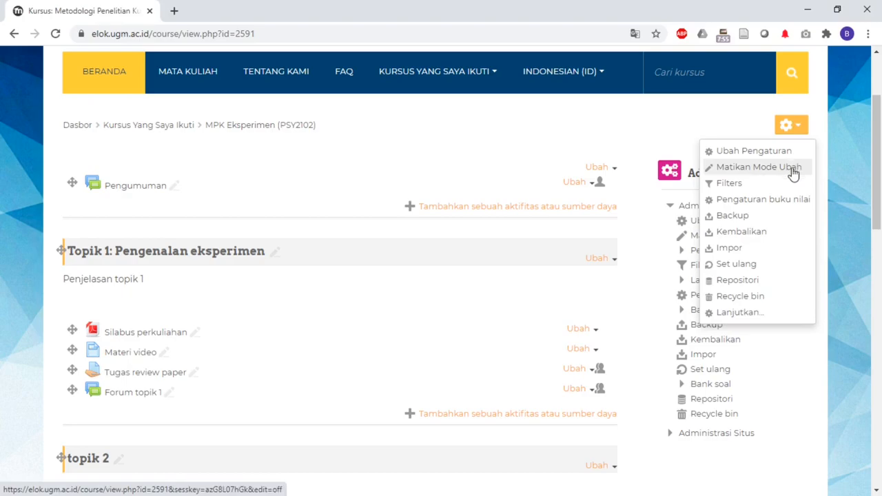
pyautogui.click(758, 133)
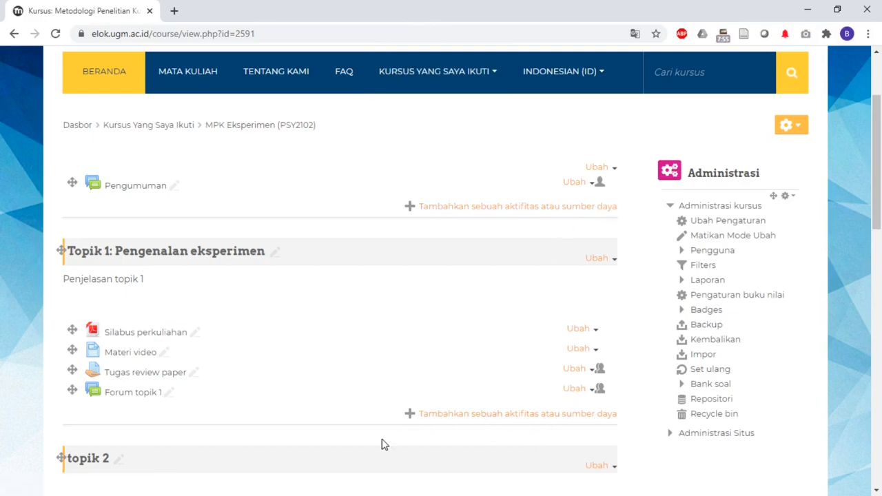
# Add a new Kuis activity to the section "Topik 1: Pengenalan eksperimen"
pyautogui.scroll(-2, 389, 420)
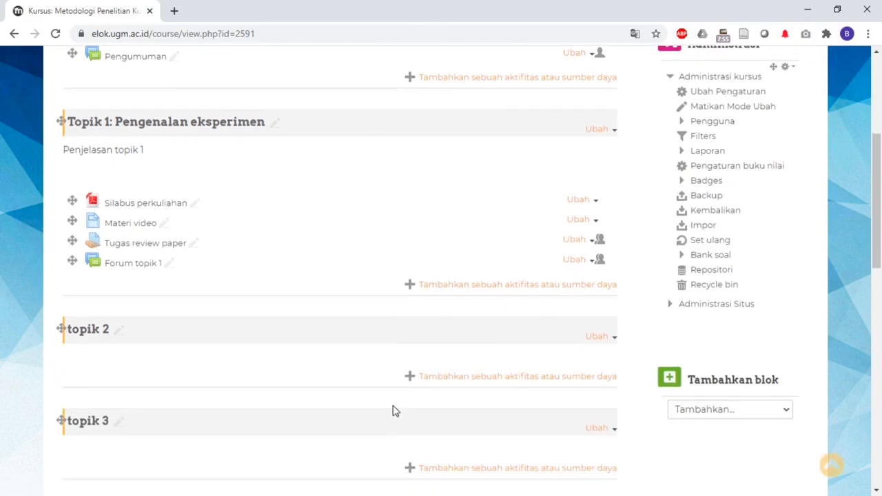
pyautogui.click(452, 288)
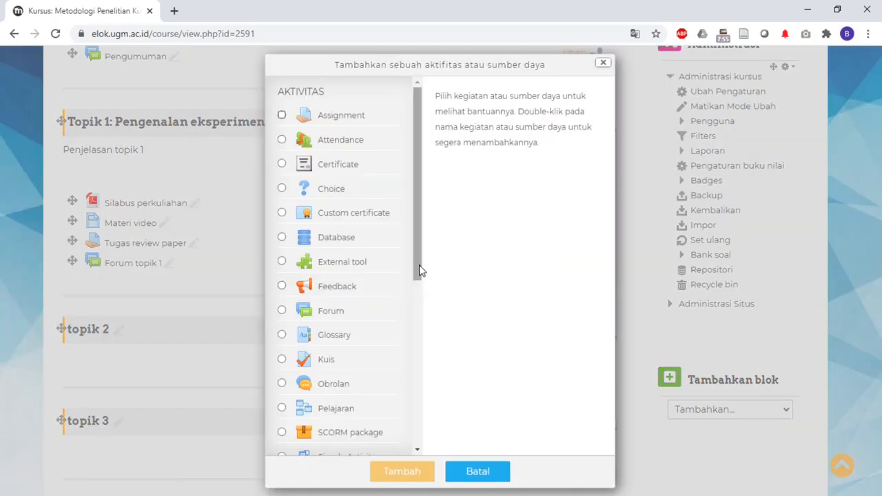
pyautogui.moveTo(419, 266); pyautogui.dragTo(419, 265)
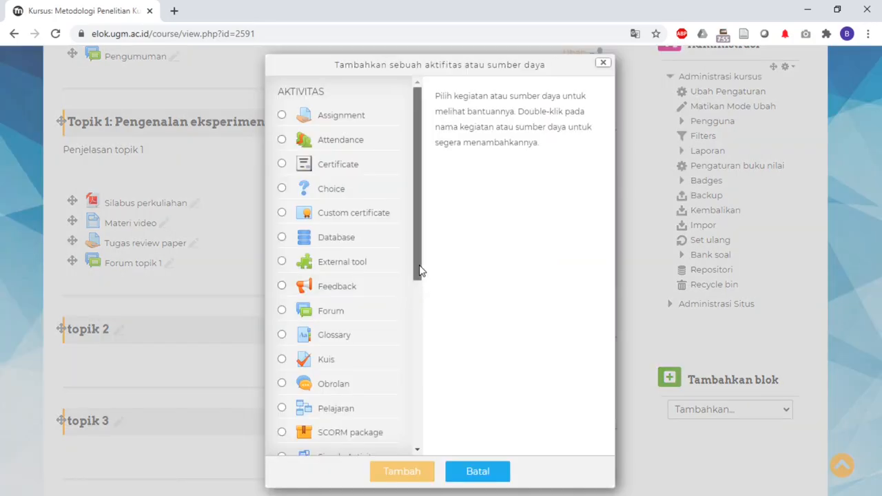
pyautogui.click(283, 359)
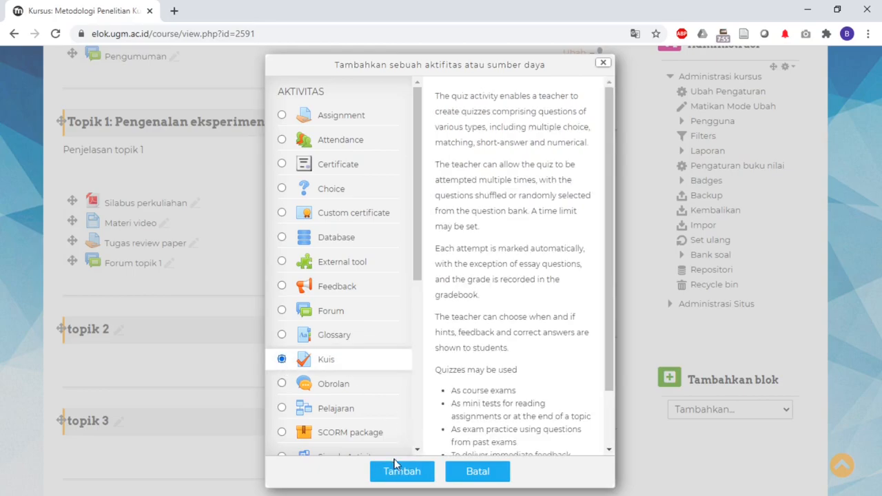
pyautogui.click(410, 478)
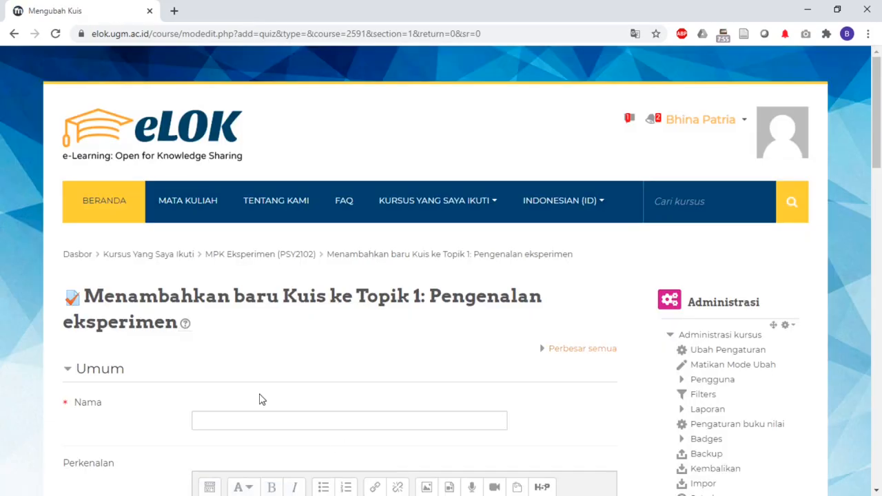
# Name the new quiz "Kuis topik 1" and leave its introduction empty
pyautogui.scroll(-3, 158, 376)
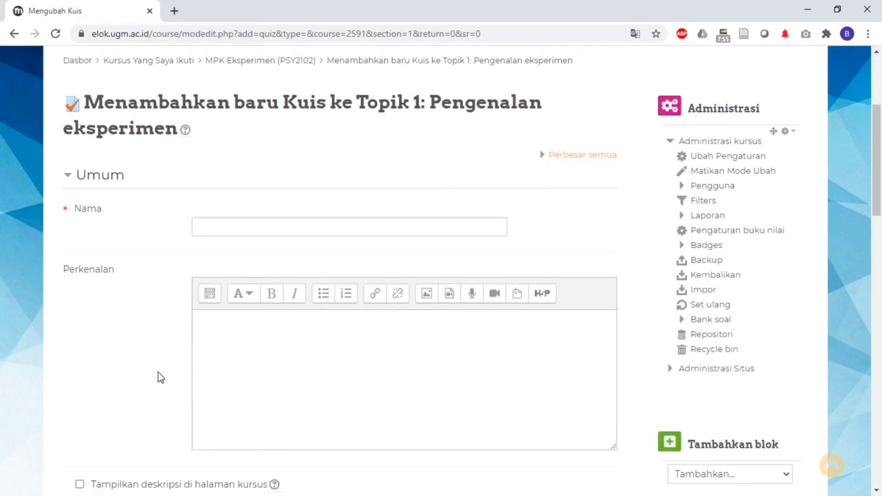
pyautogui.click(215, 224)
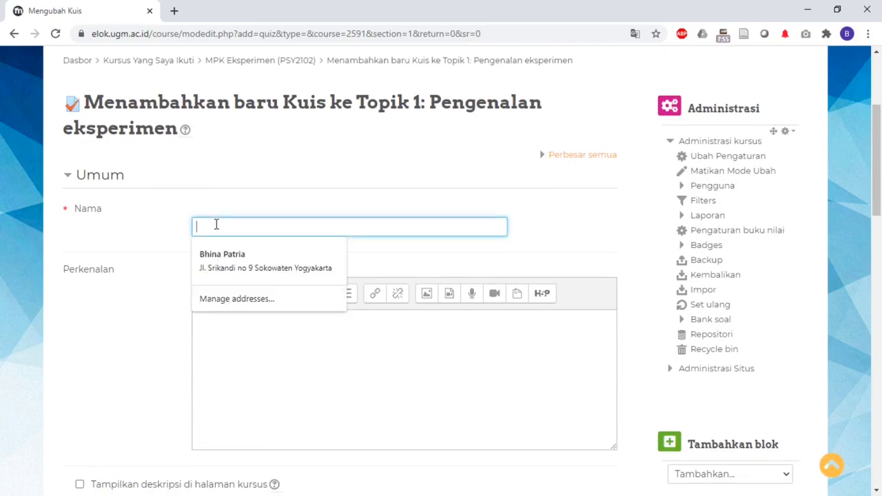
pyautogui.write('Kuis topik 1')
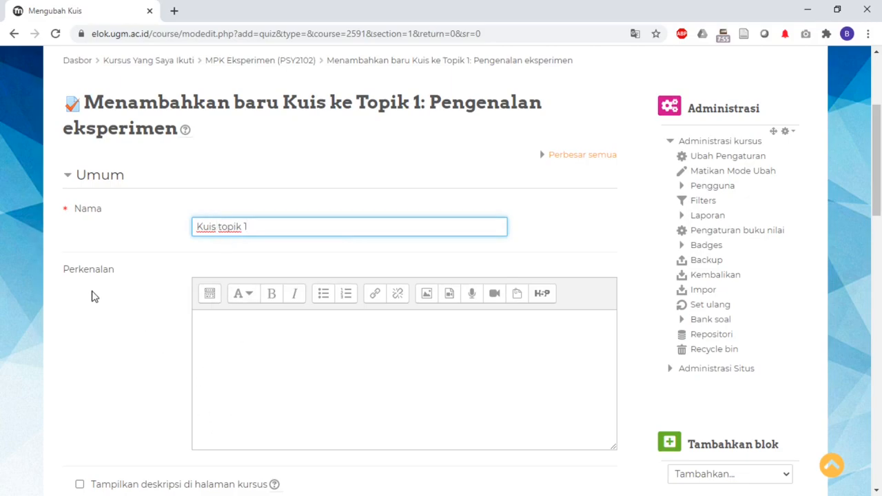
pyautogui.click(246, 332)
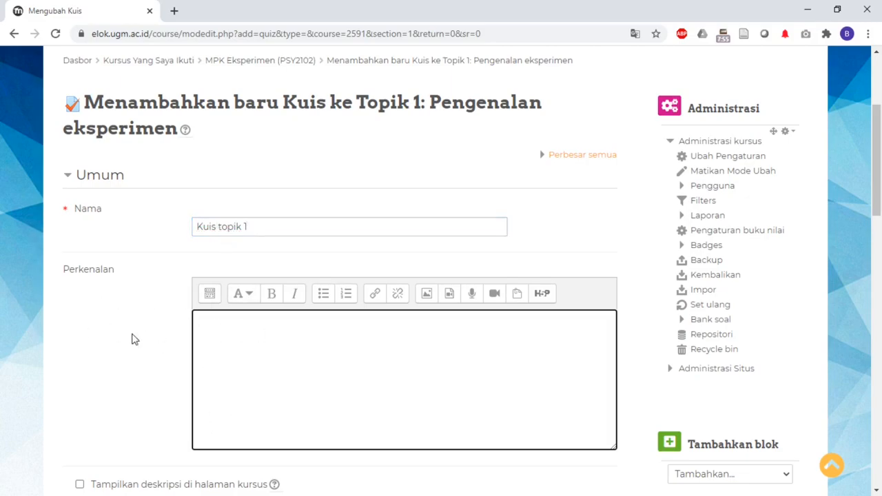
# Look over the quiz's settings sections and expand the Timing section
pyautogui.scroll(-1, 143, 346)
pyautogui.scroll(-2, 145, 347)
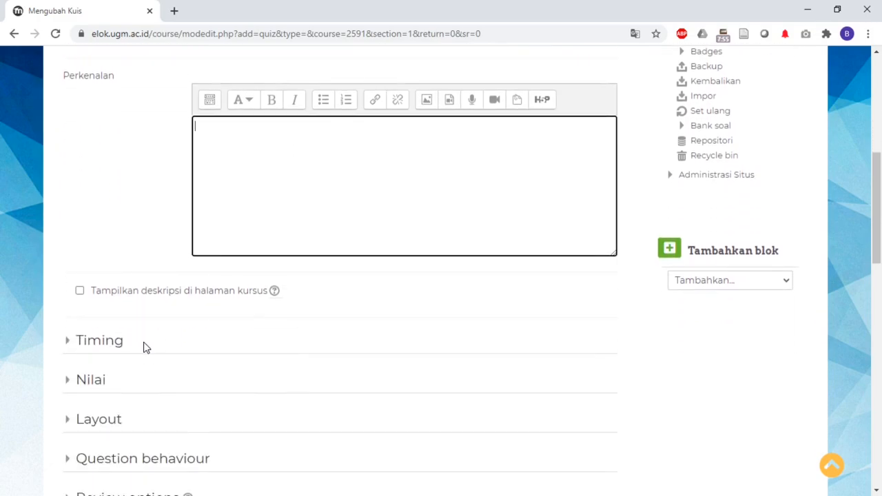
pyautogui.scroll(-2, 145, 347)
pyautogui.scroll(-4, 144, 347)
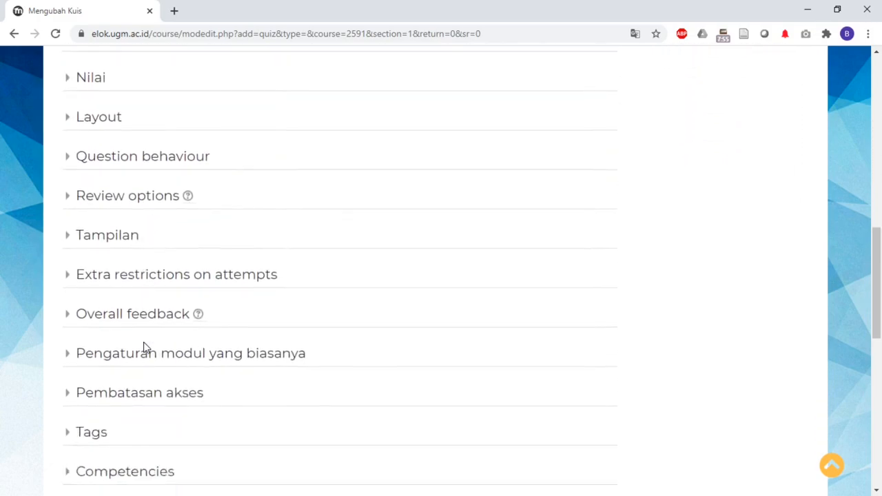
pyautogui.scroll(4, 145, 347)
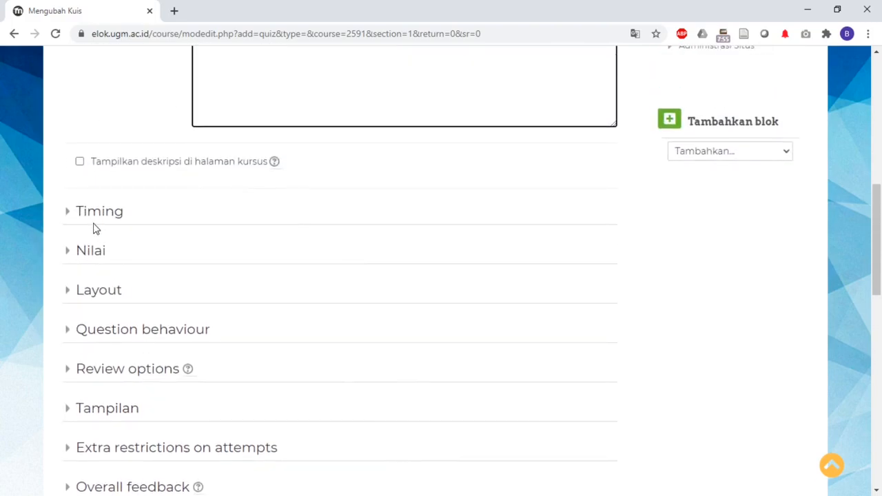
pyautogui.click(67, 215)
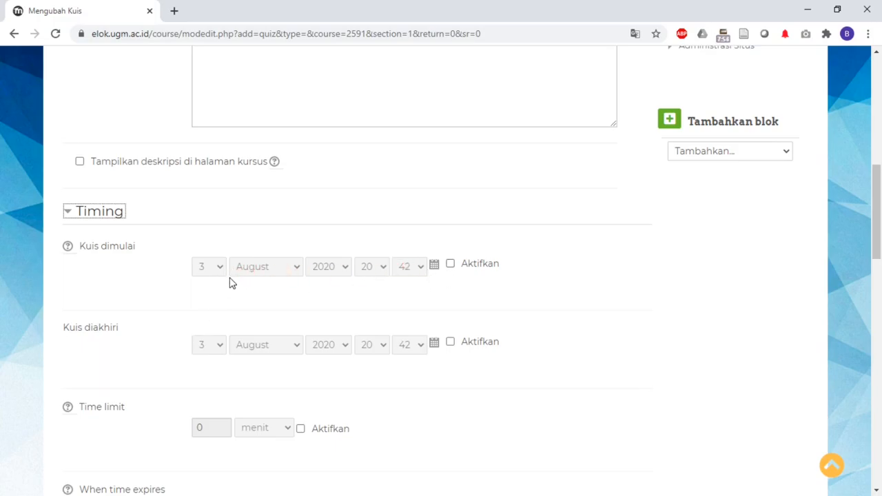
# Enable the quiz start time (Kuis dimulai) and set it to 10 August 2020 at 09:00
pyautogui.click(449, 266)
pyautogui.click(217, 273)
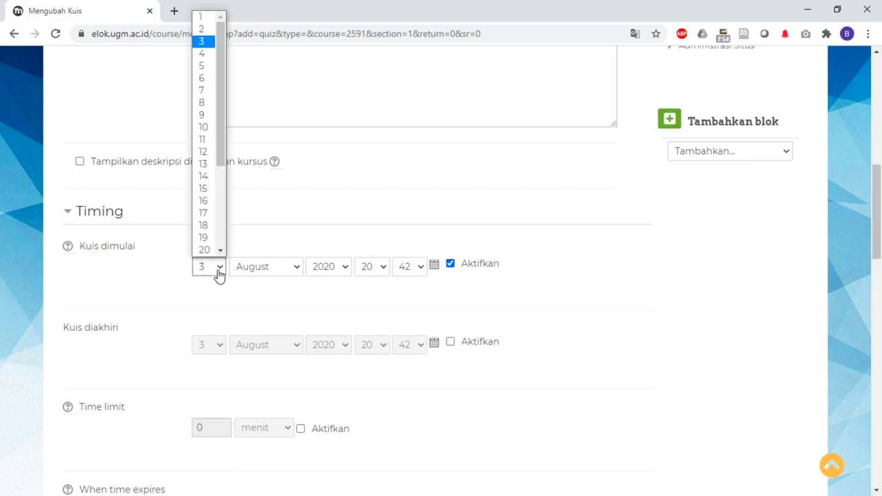
pyautogui.click(203, 127)
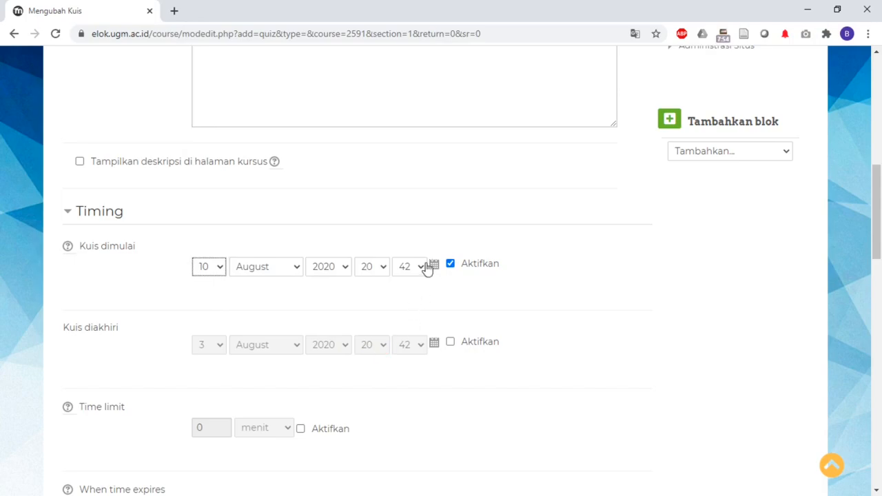
pyautogui.click(381, 268)
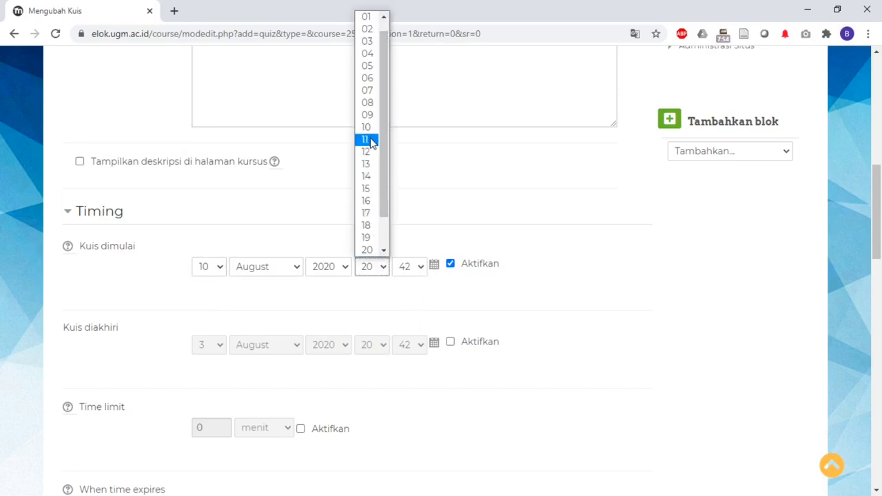
pyautogui.click(367, 115)
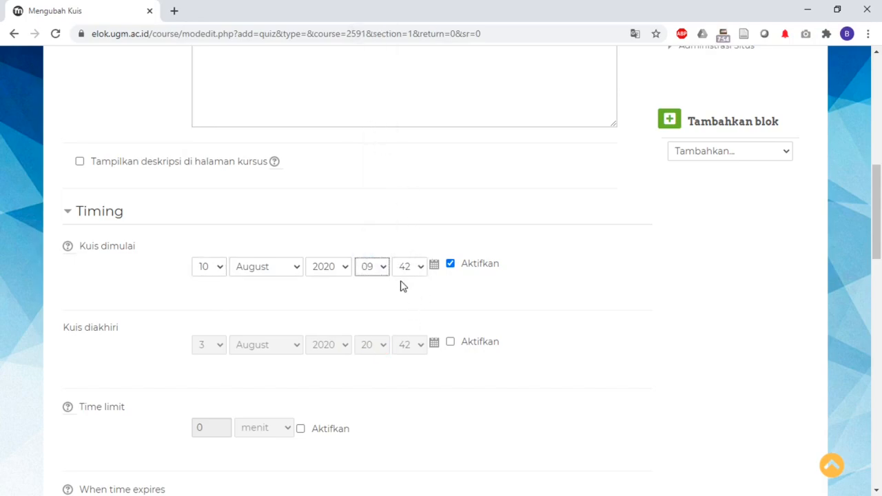
pyautogui.click(405, 269)
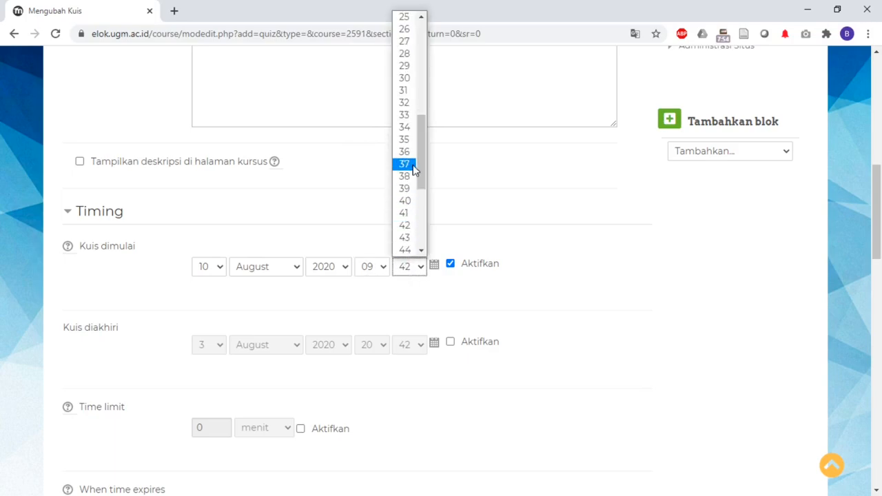
pyautogui.moveTo(419, 168); pyautogui.dragTo(418, 55)
pyautogui.click(399, 19)
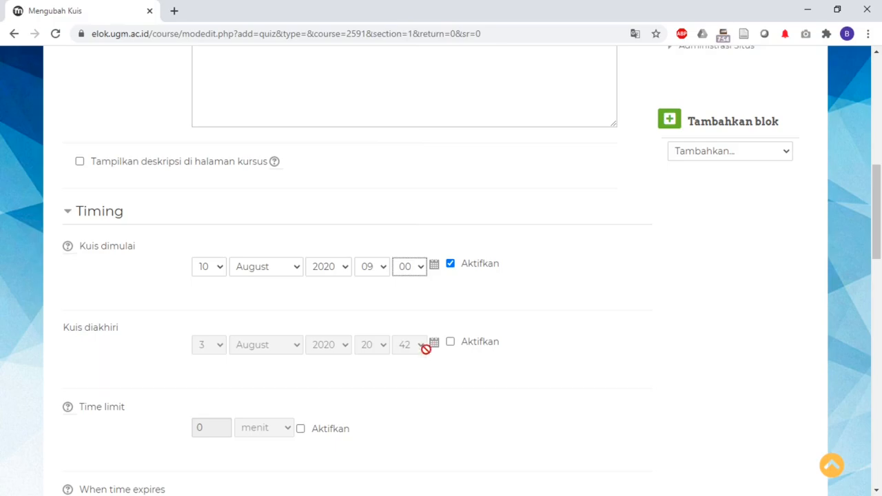
# Enable the quiz end time (Kuis diakhiri) and set it to 10 August 2020 at 12:00
pyautogui.click(450, 343)
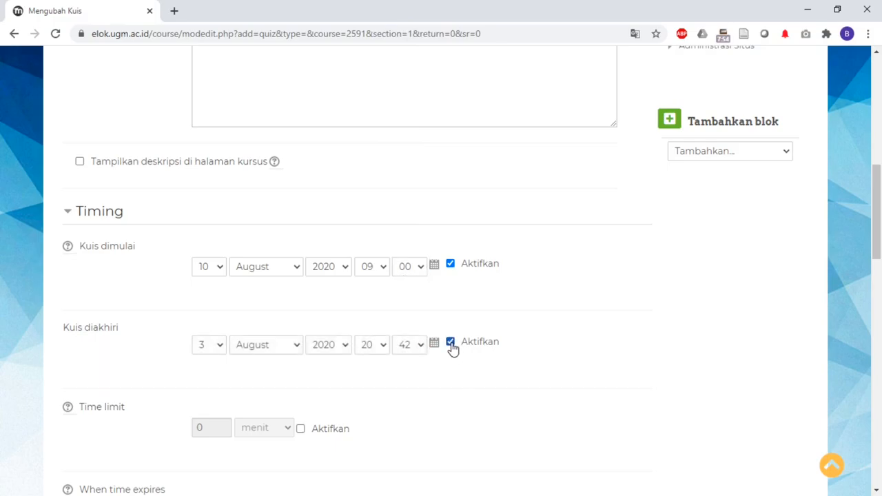
pyautogui.click(212, 351)
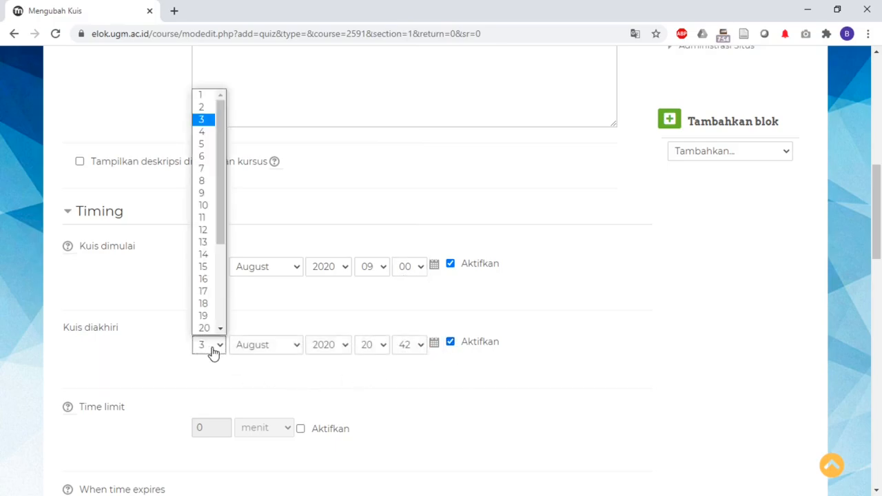
pyautogui.click(210, 206)
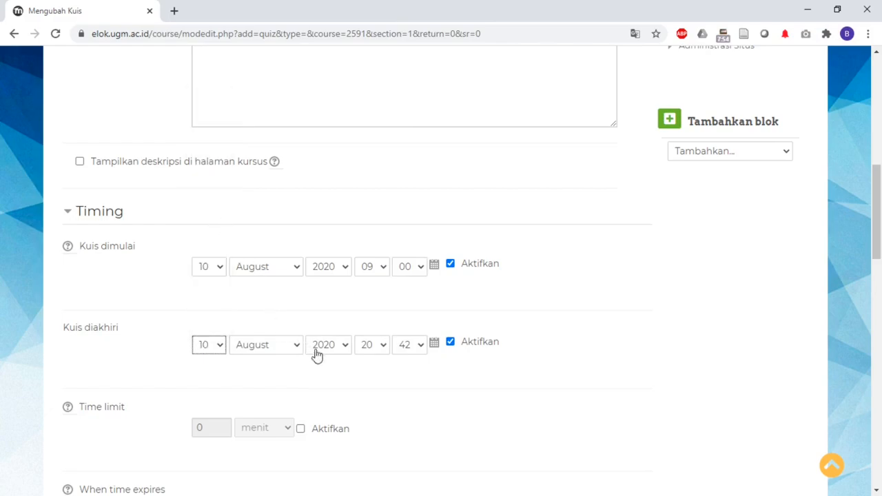
pyautogui.click(384, 351)
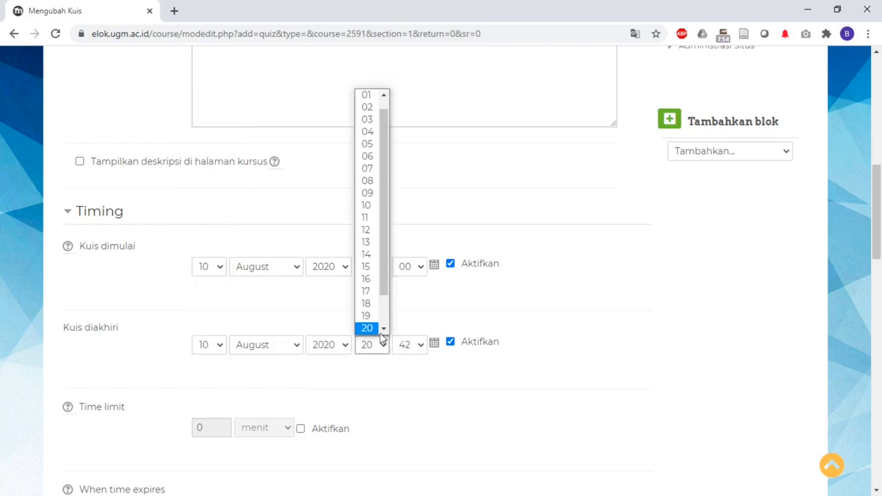
pyautogui.click(366, 229)
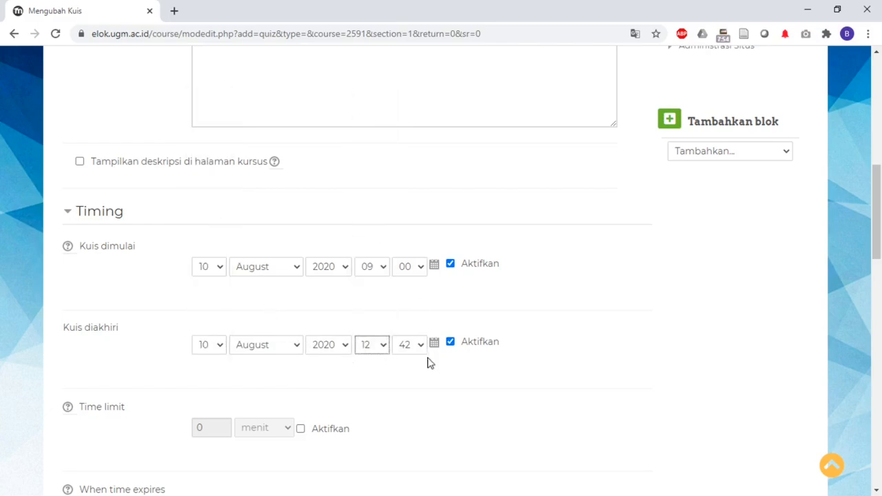
pyautogui.click(409, 345)
pyautogui.moveTo(420, 193); pyautogui.dragTo(424, 106)
pyautogui.click(416, 94)
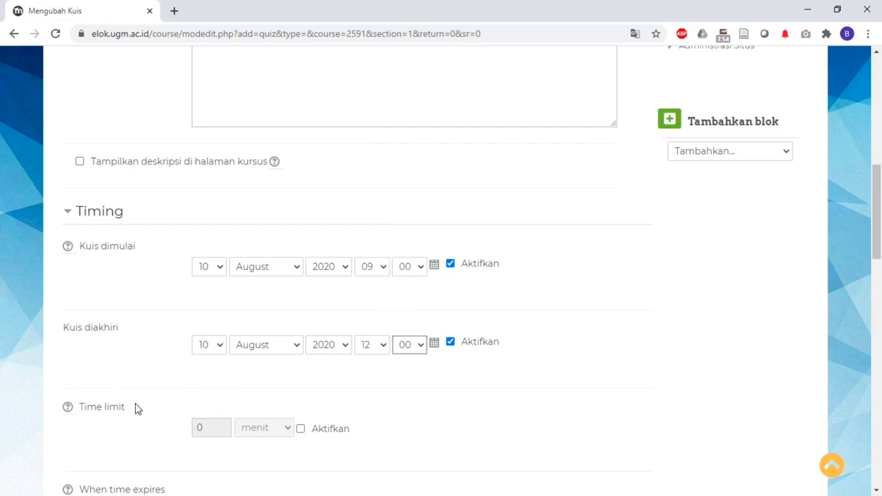
# Enable the quiz's time limit and set it to 30 minutes (menit)
pyautogui.scroll(-1, 135, 408)
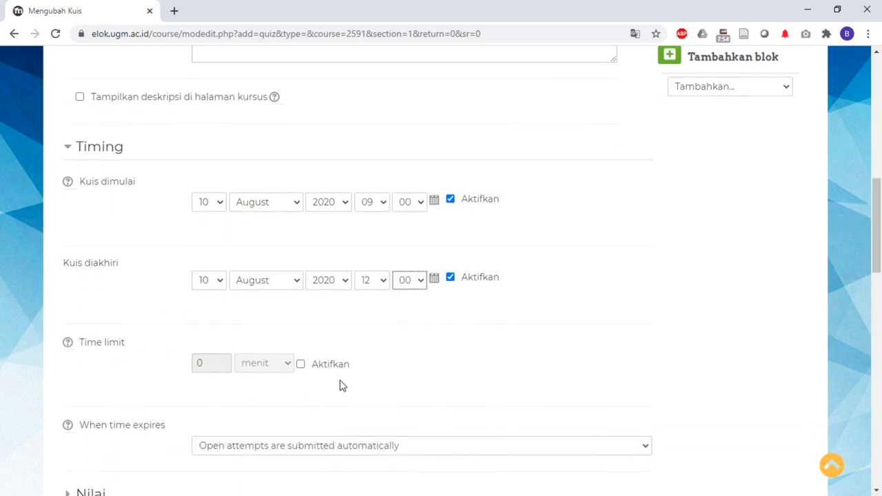
pyautogui.click(301, 365)
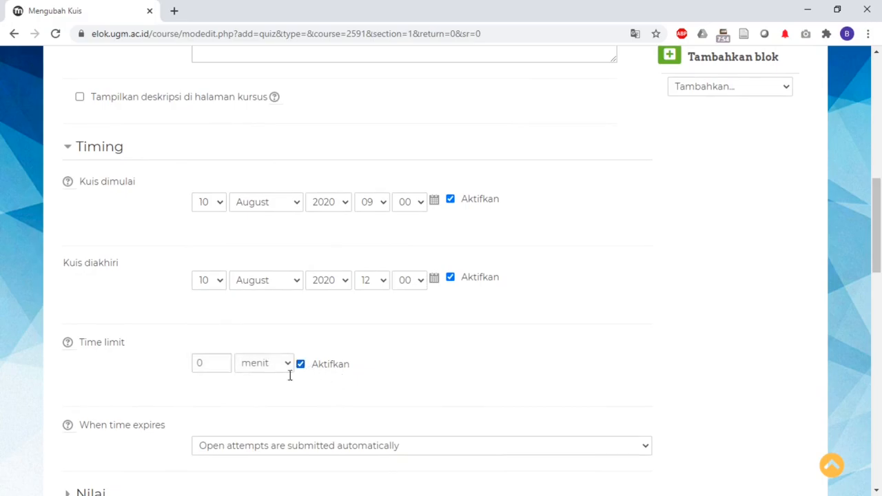
pyautogui.click(200, 364)
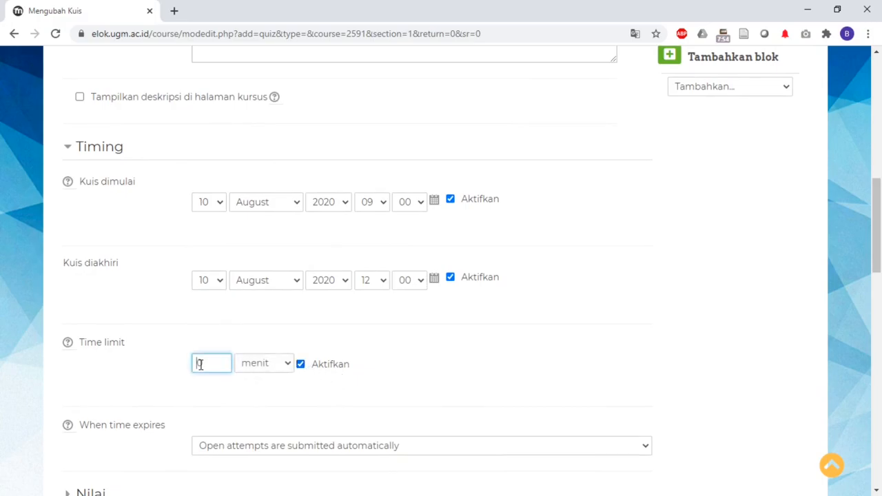
pyautogui.write('30')
# Review the When time expires choices and keep "Open attempts are submitted automatically" selected
pyautogui.scroll(-1, 200, 364)
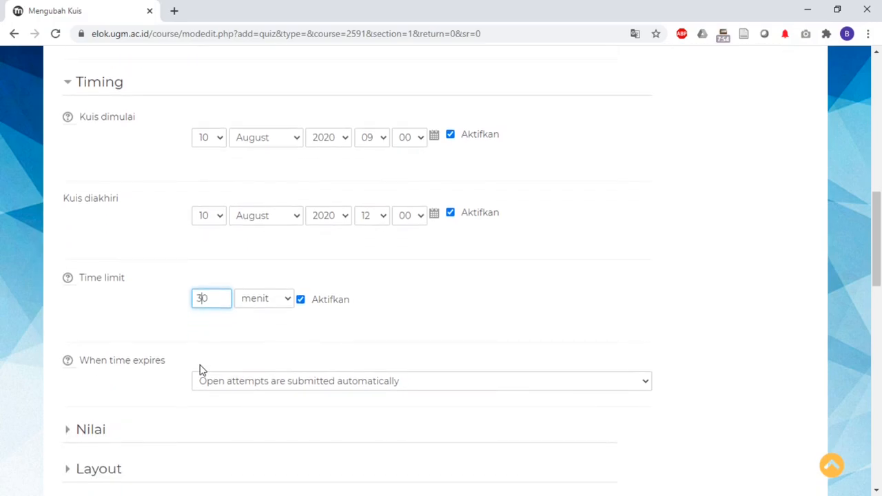
pyautogui.scroll(-2, 201, 370)
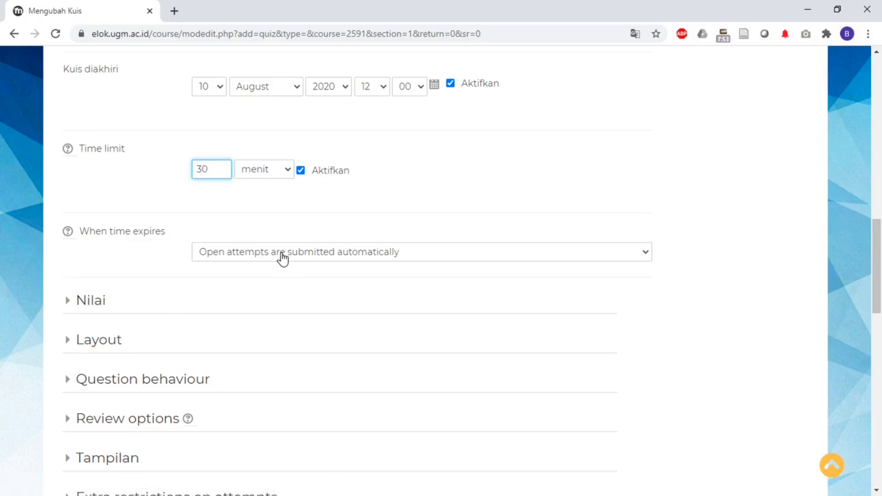
pyautogui.click(241, 252)
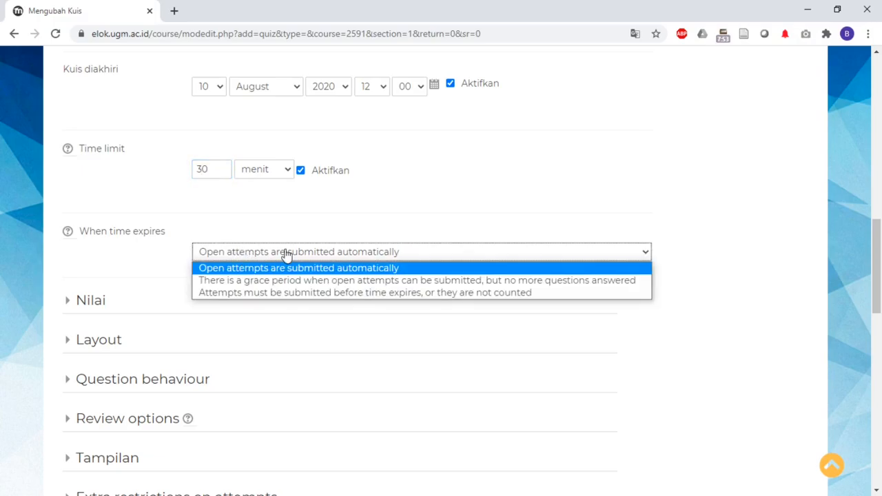
pyautogui.click(353, 255)
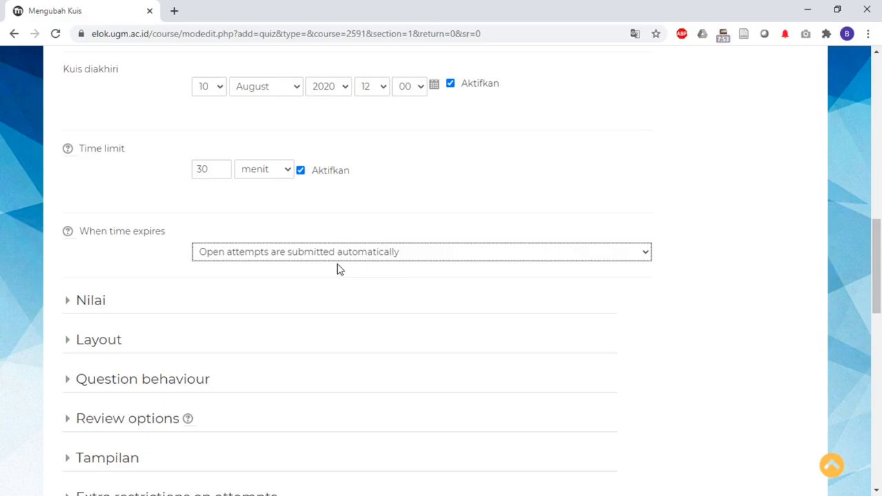
pyautogui.click(337, 255)
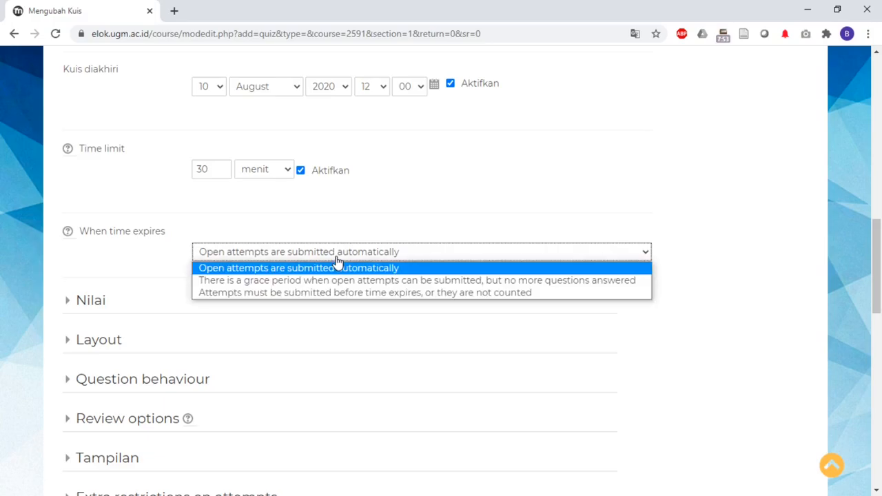
pyautogui.click(377, 232)
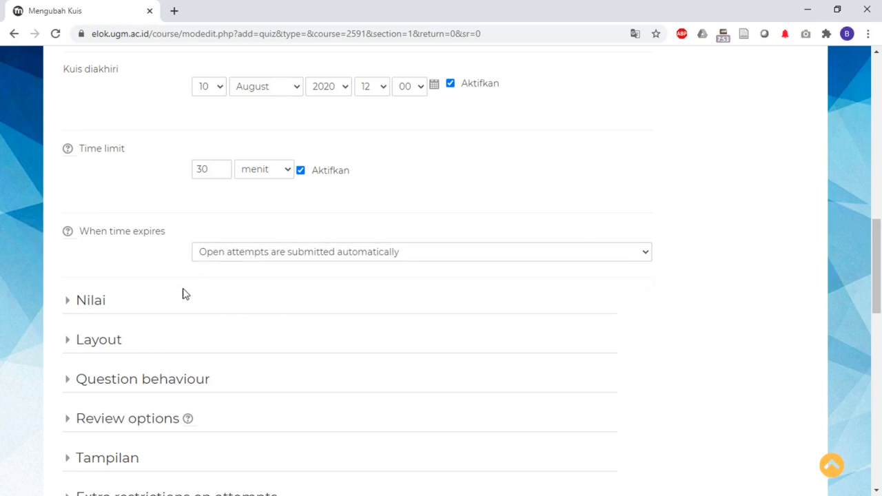
# Expand the Nilai section to examine its grade and allowed-attempts settings, and collapse it again
pyautogui.click(67, 303)
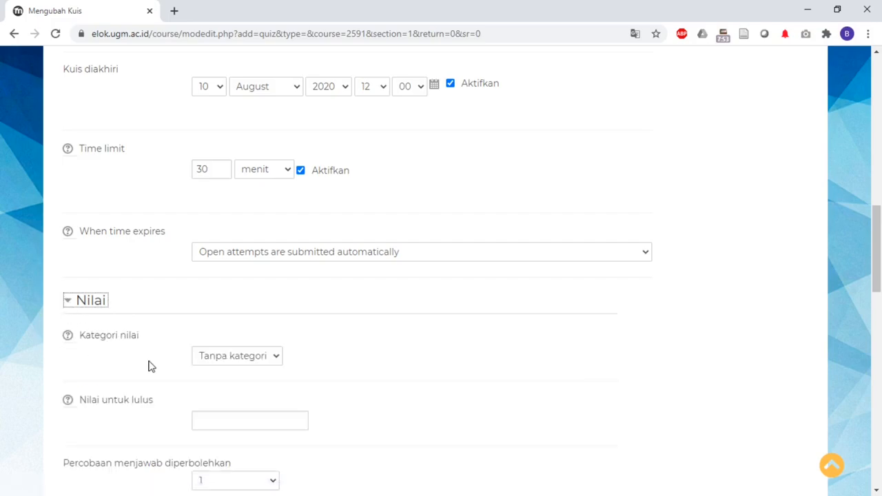
pyautogui.scroll(-3, 151, 365)
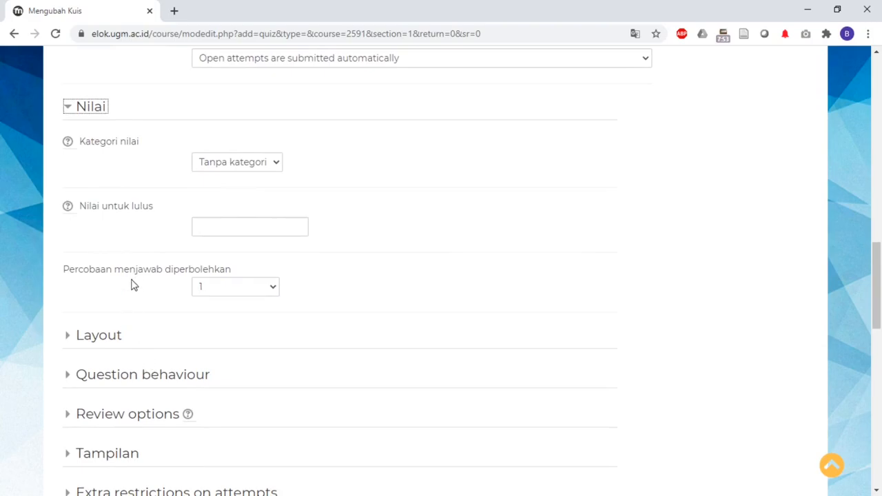
pyautogui.click(83, 114)
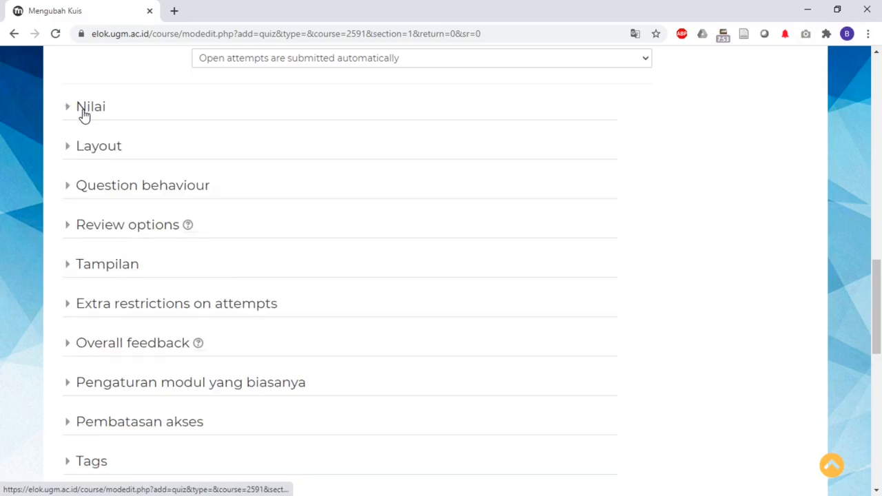
# In the Layout section, set New page to "Every 5 questions" and read the help for that setting
pyautogui.click(103, 150)
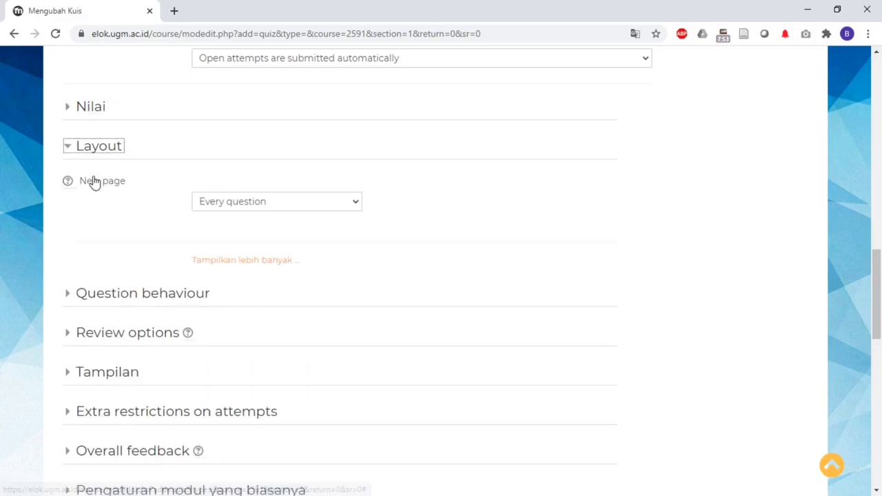
pyautogui.click(297, 209)
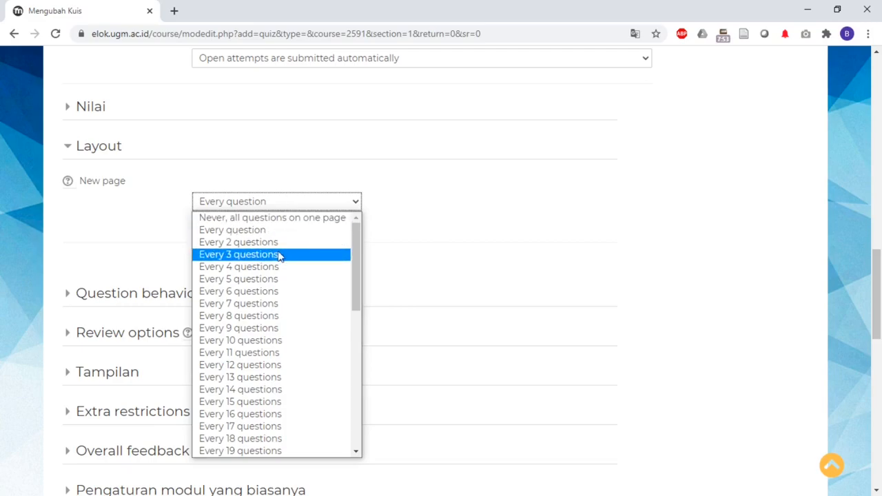
pyautogui.click(274, 279)
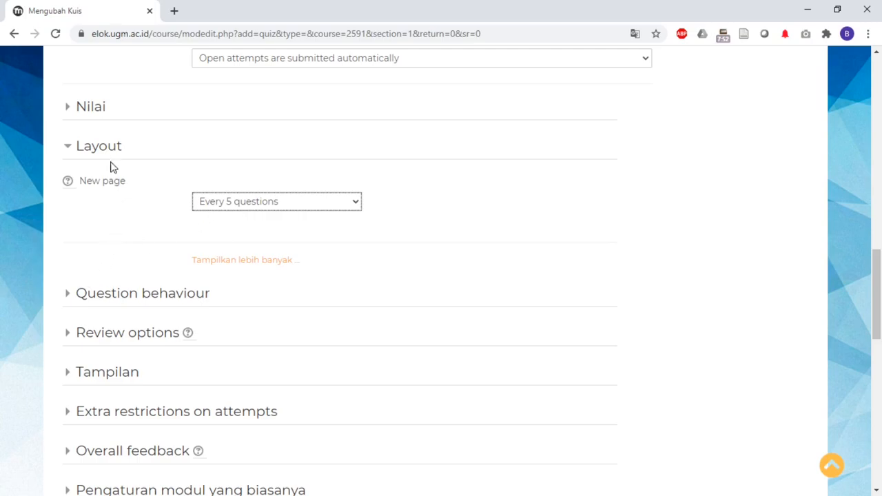
pyautogui.click(68, 182)
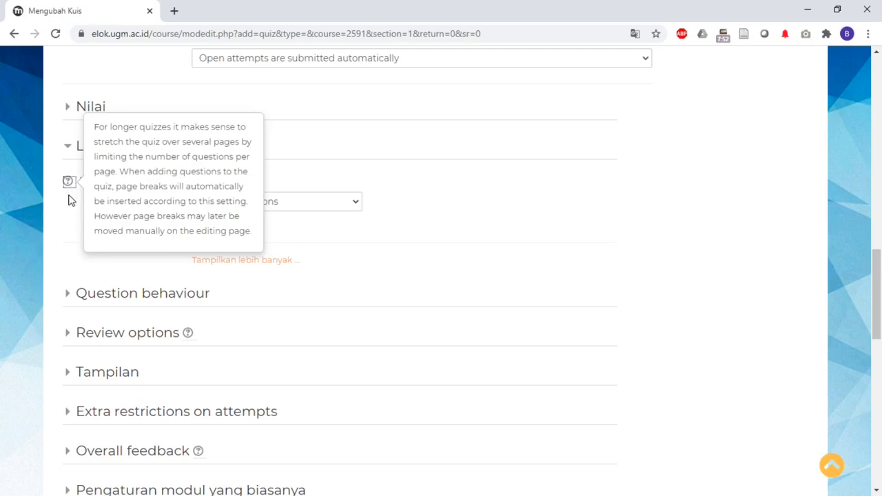
pyautogui.click(68, 199)
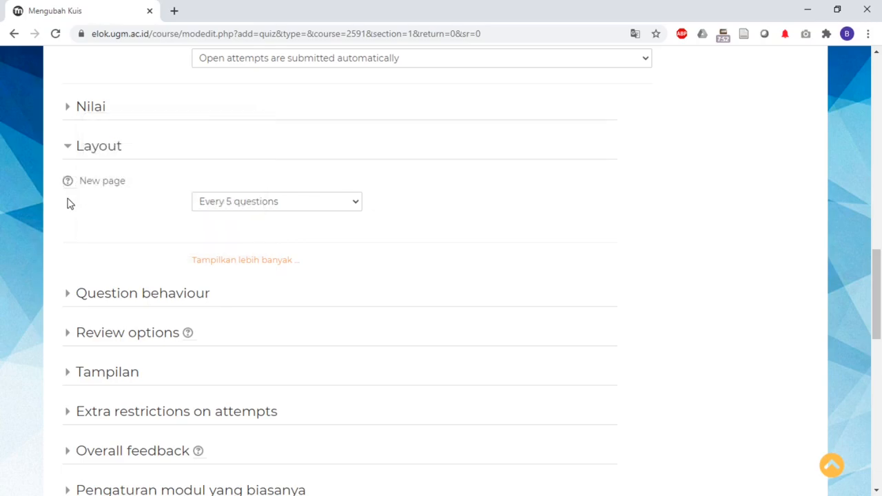
# Expand the Question behaviour section and read the help for Shuffle within questions
pyautogui.scroll(-1, 71, 240)
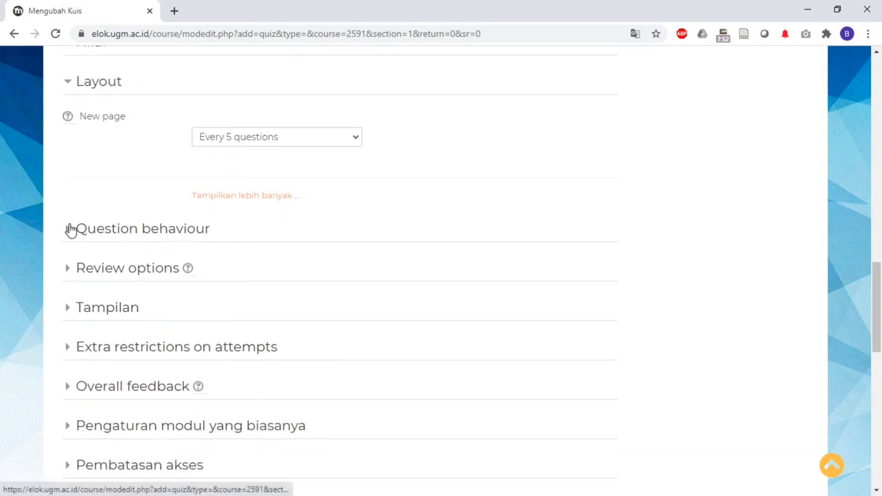
pyautogui.click(70, 229)
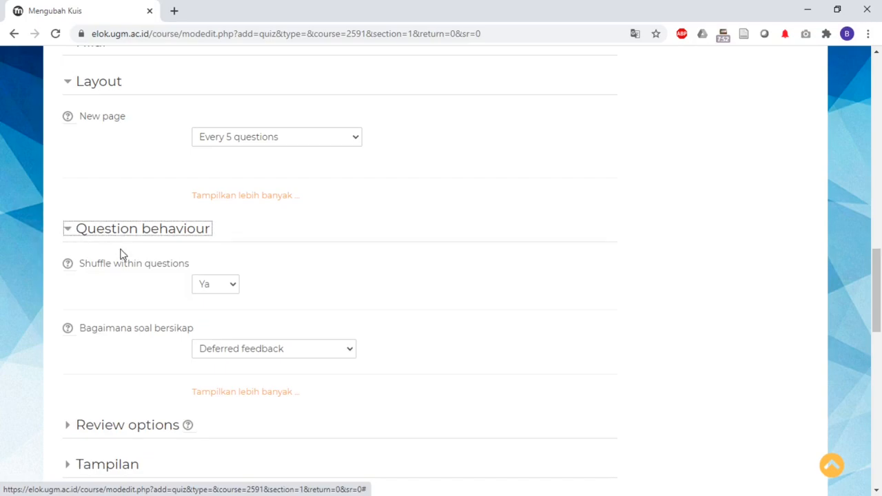
pyautogui.scroll(-1, 120, 254)
pyautogui.scroll(-1, 120, 254)
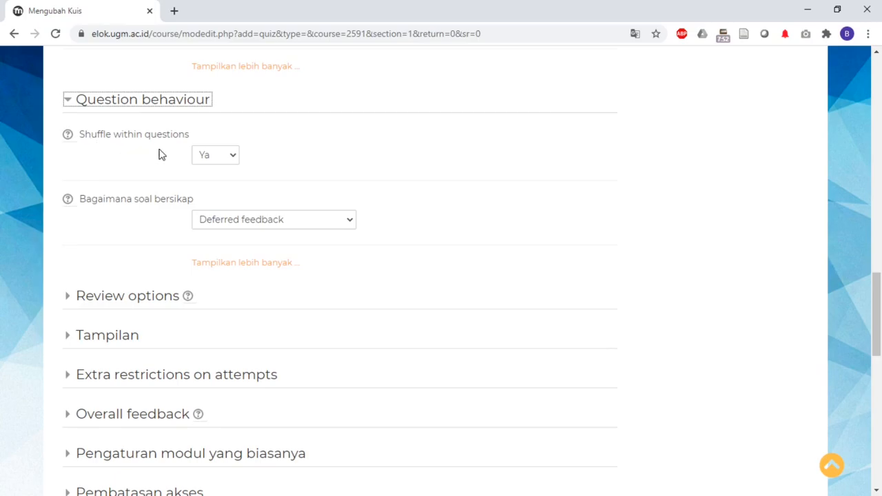
pyautogui.click(69, 136)
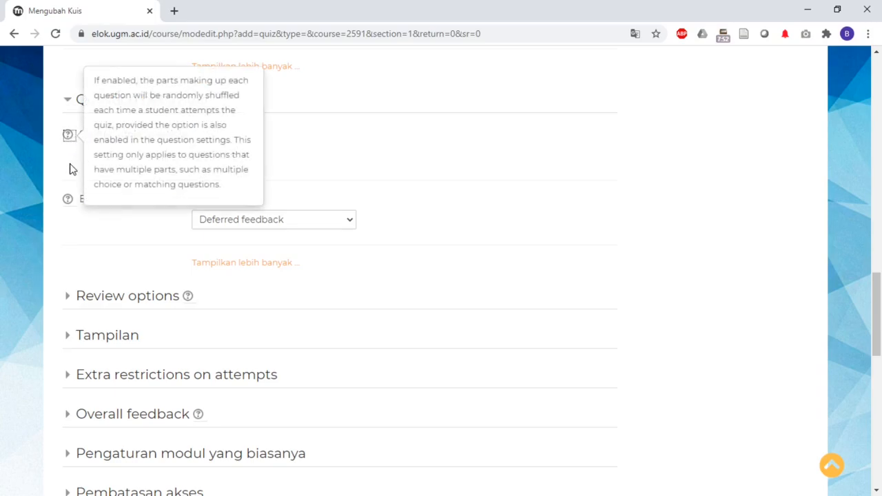
pyautogui.click(70, 168)
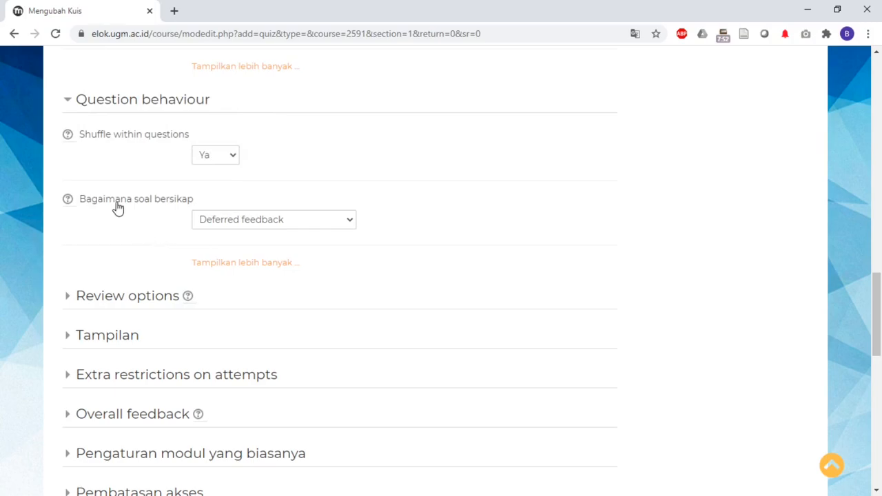
# Examine the available modes for Bagaimana soal bersikap and keep Deferred feedback selected
pyautogui.click(241, 226)
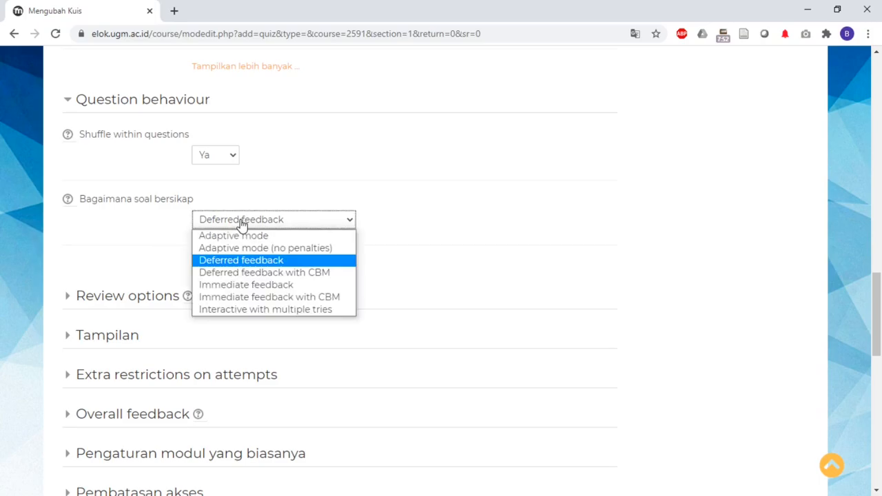
pyautogui.click(244, 259)
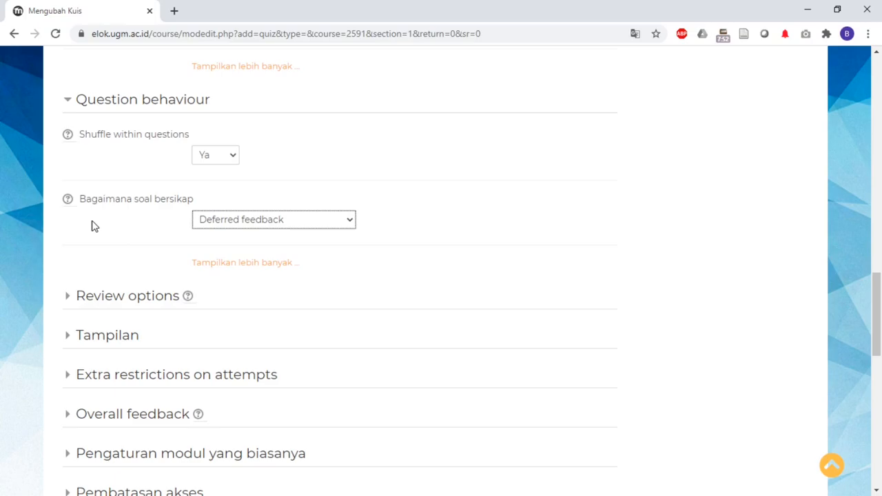
pyautogui.click(216, 221)
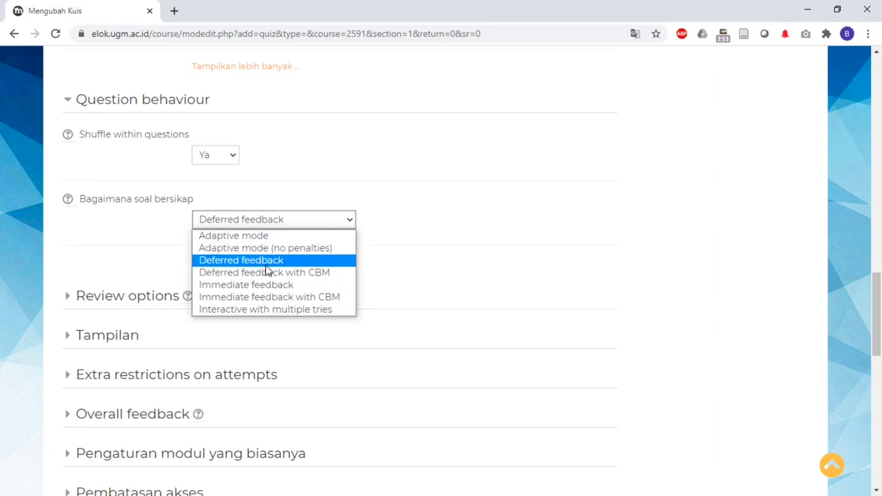
pyautogui.click(267, 261)
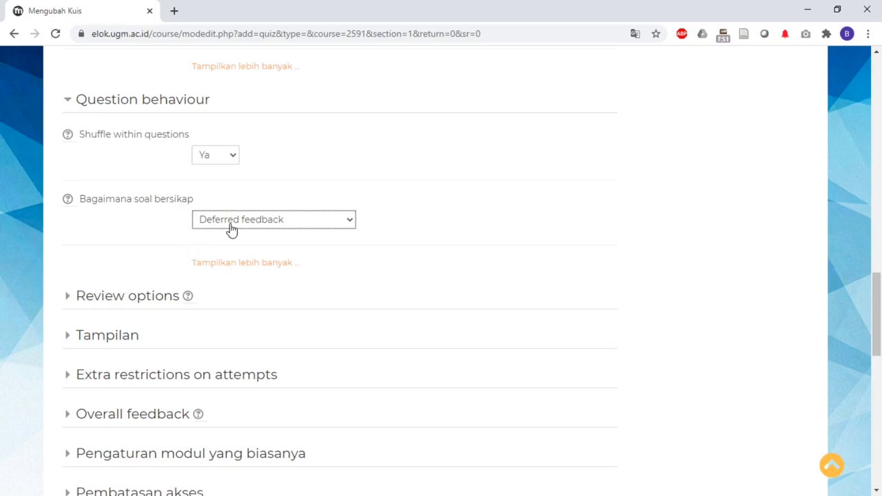
# Read the help text for Bagaimana soal bersikap, check its modes again and leave it on Deferred feedback
pyautogui.click(67, 199)
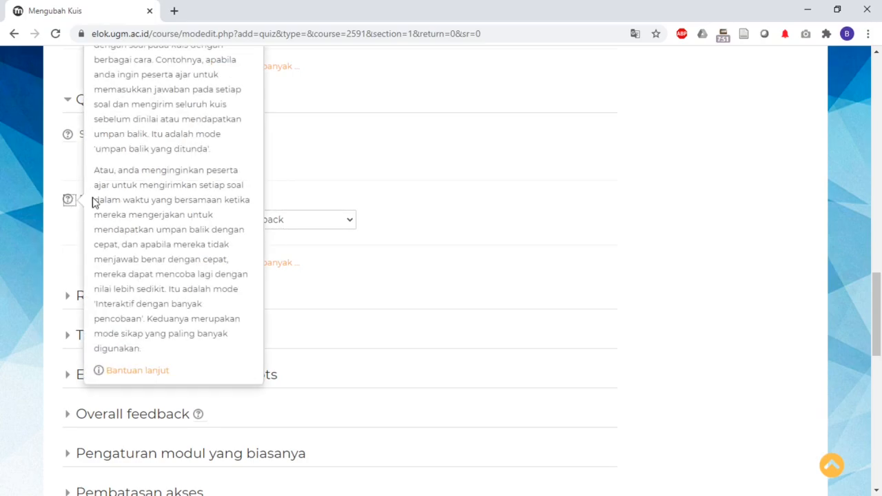
pyautogui.scroll(-2, 184, 227)
pyautogui.scroll(4, 184, 228)
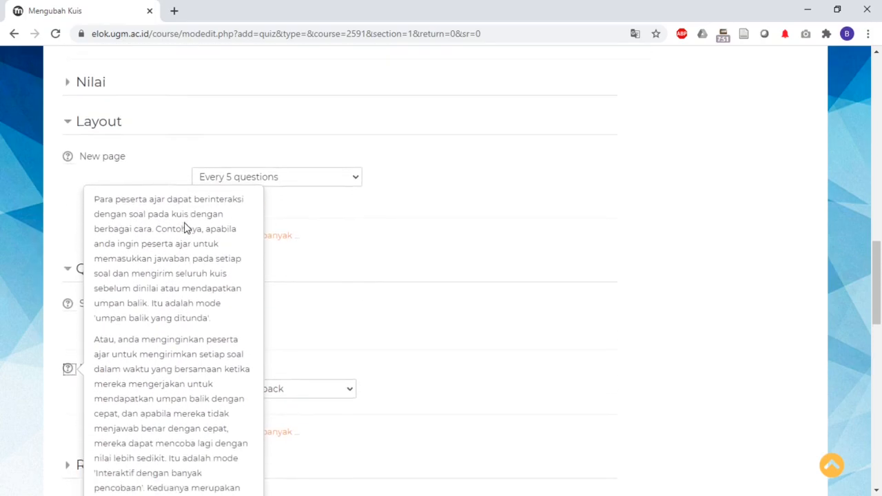
pyautogui.scroll(-2, 185, 227)
pyautogui.click(64, 299)
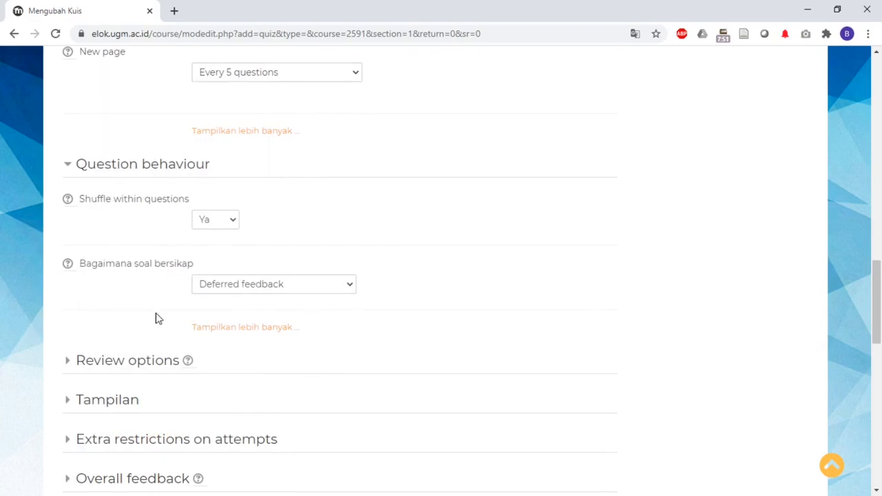
pyautogui.click(290, 284)
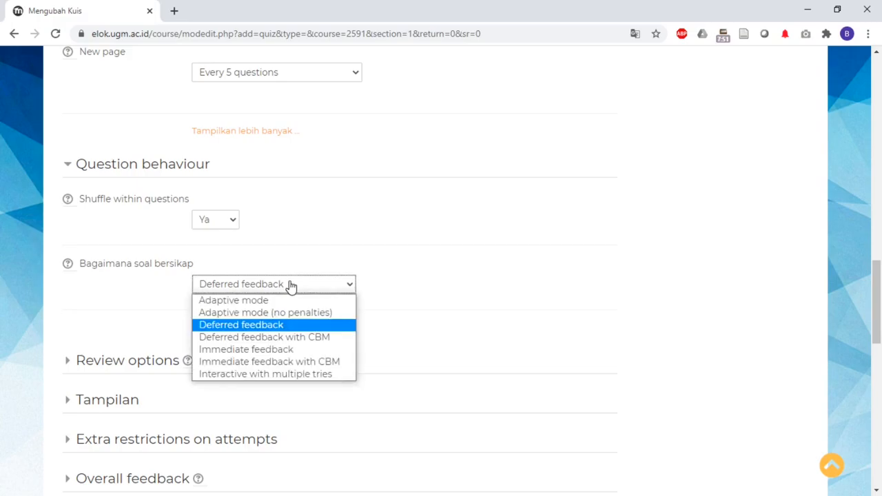
pyautogui.click(270, 324)
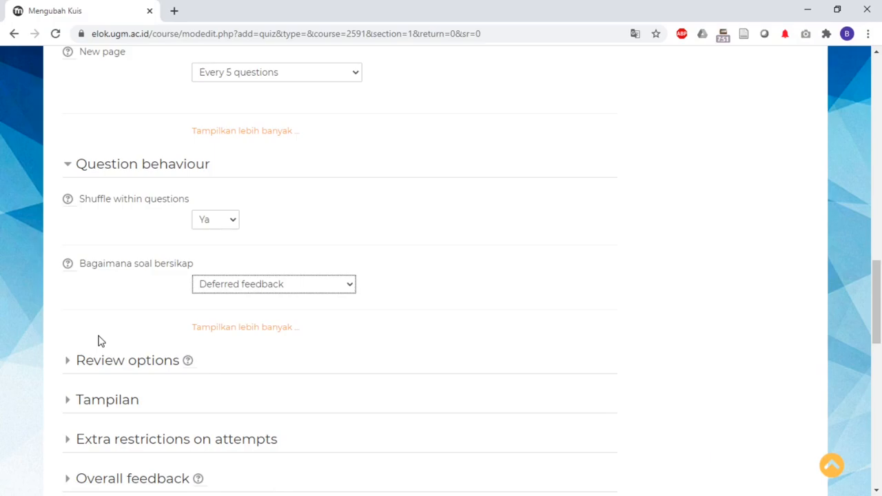
# Expand the Review options section and look over the options for each stage of the attempt
pyautogui.scroll(-1, 98, 340)
pyautogui.click(68, 301)
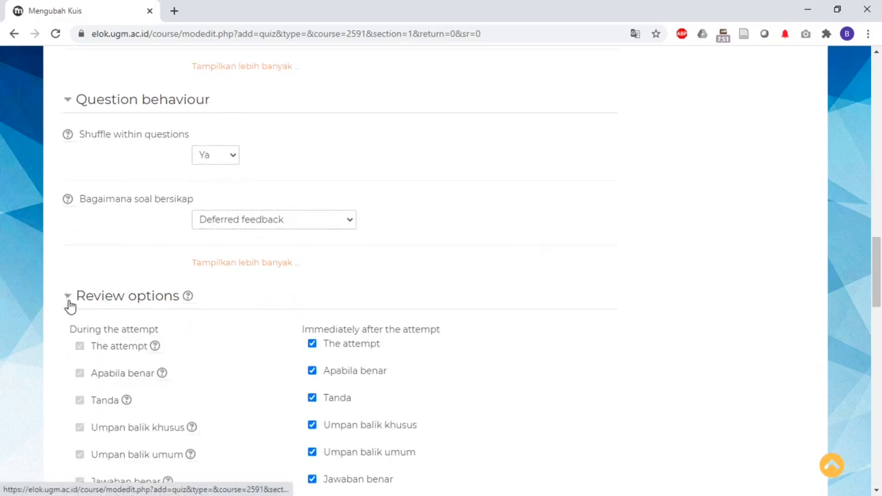
pyautogui.scroll(-1, 233, 337)
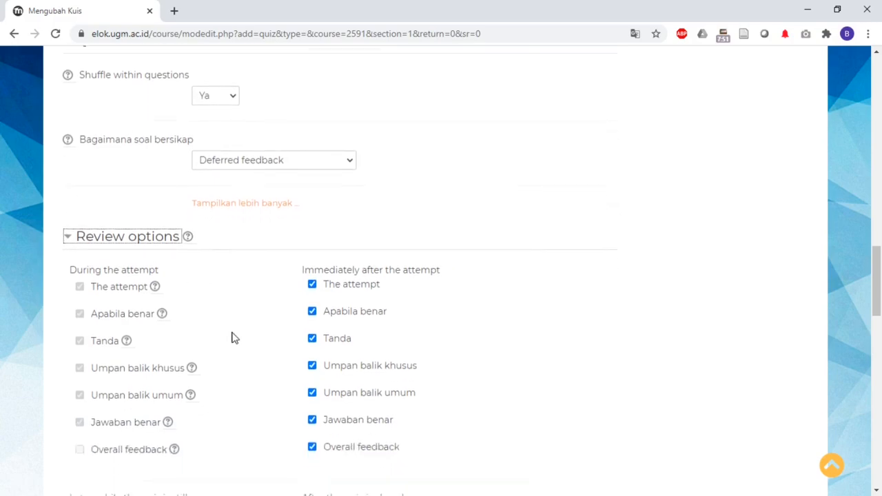
pyautogui.scroll(-1, 233, 337)
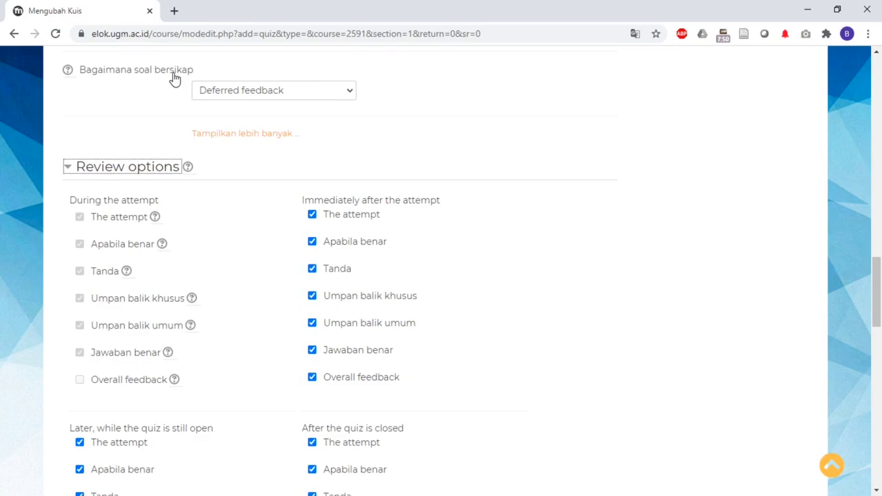
# Set the question behaviour (Bagaimana soal bersikap) to Adaptive mode
pyautogui.scroll(2, 227, 89)
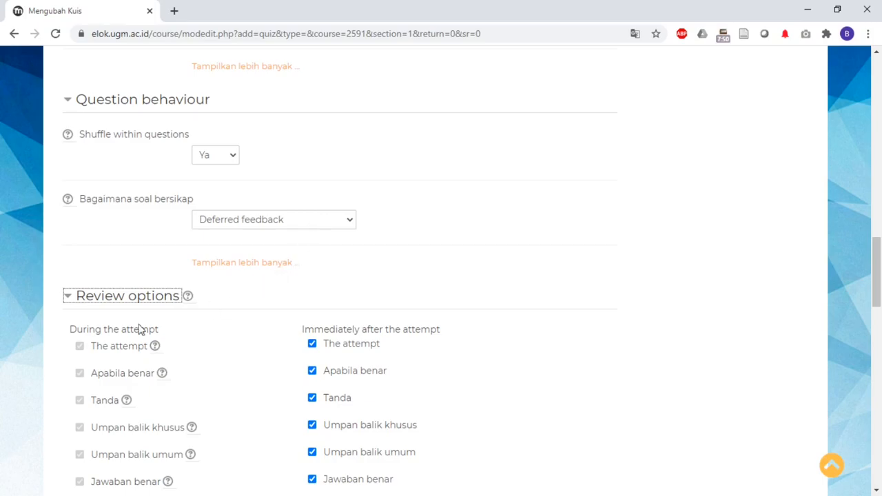
pyautogui.scroll(-1, 118, 337)
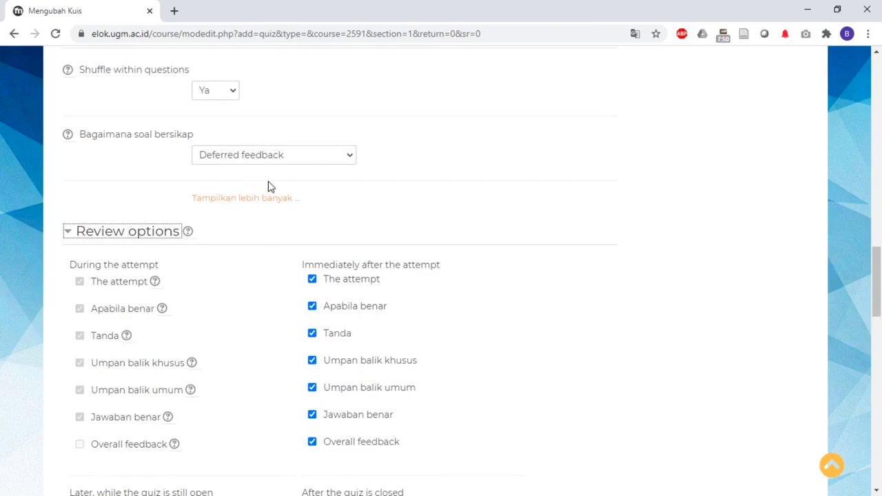
pyautogui.click(260, 157)
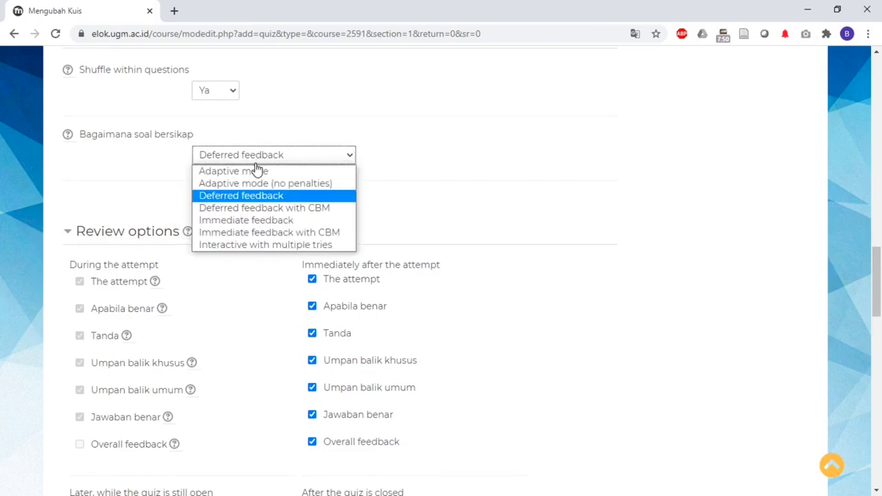
pyautogui.click(256, 170)
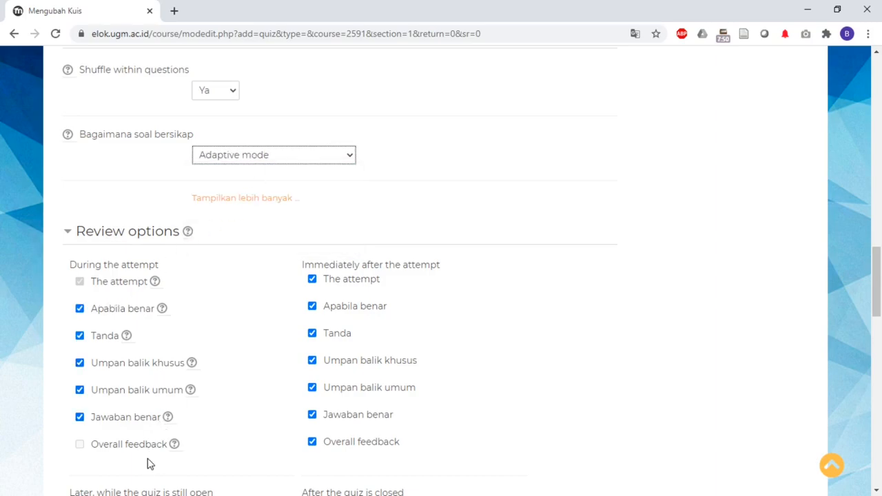
# Read the help for Apabila benar under During the attempt and set Bagaimana soal bersikap to Deferred feedback
pyautogui.click(162, 312)
pyautogui.click(163, 311)
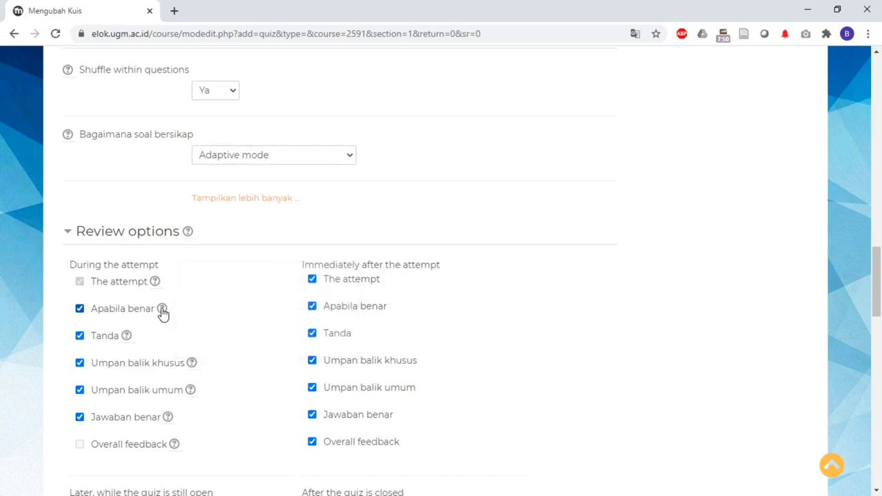
pyautogui.click(162, 311)
pyautogui.click(162, 311)
pyautogui.click(282, 156)
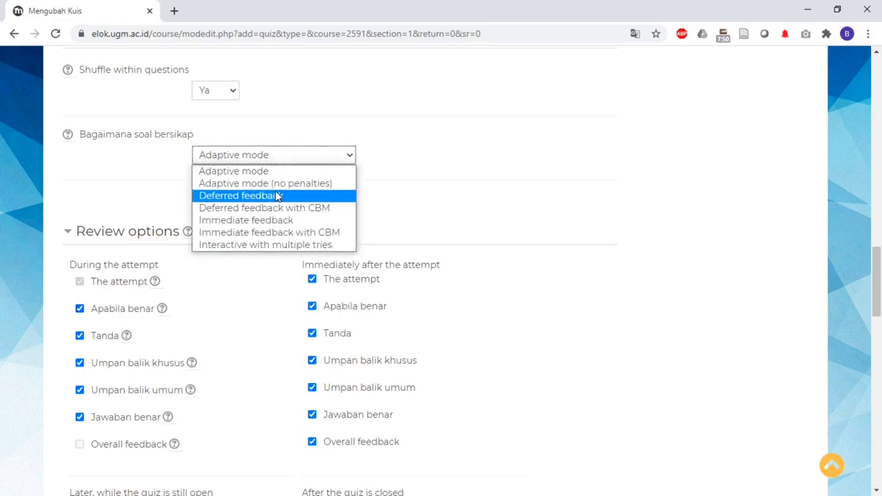
pyautogui.click(279, 196)
# Look over the remaining review options and the settings in the Tampilan and Pembatasan akses sections, leaving both collapsed
pyautogui.scroll(-2, 217, 300)
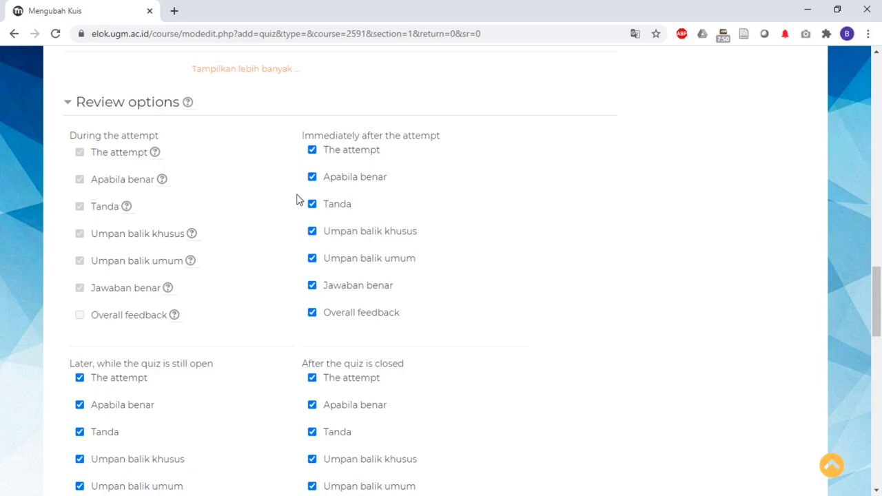
pyautogui.scroll(-2, 296, 199)
pyautogui.scroll(-3, 296, 199)
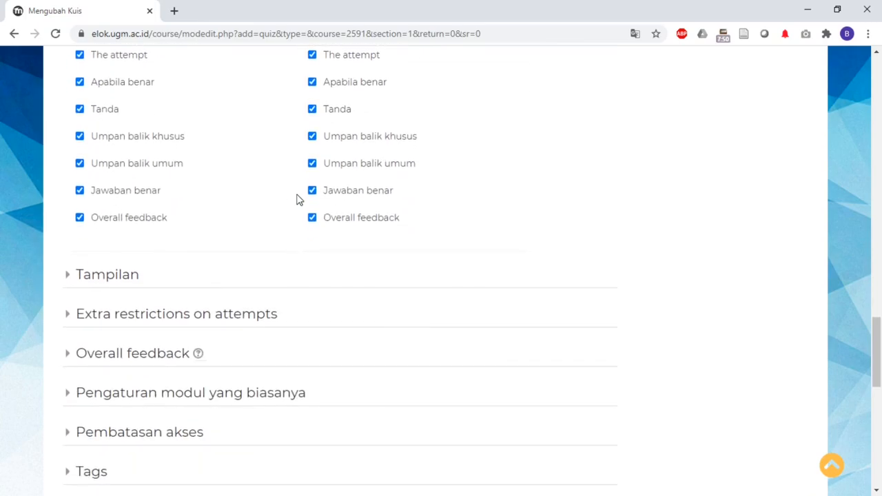
pyautogui.click(69, 274)
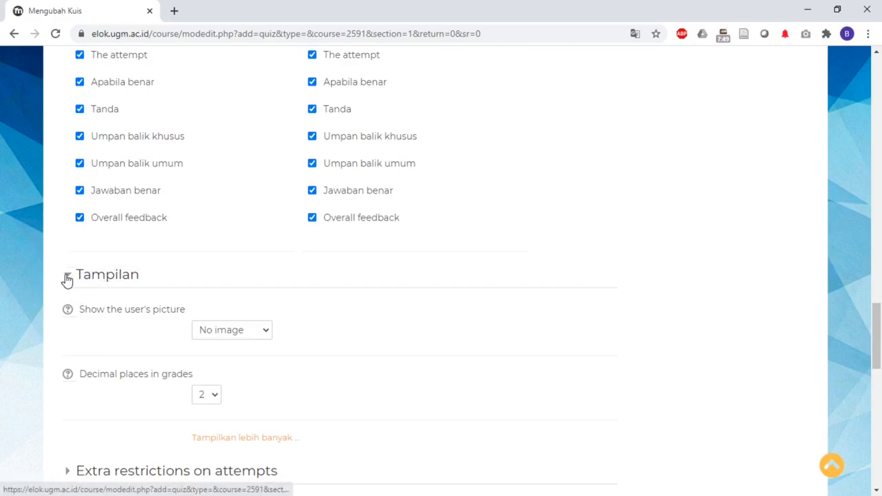
pyautogui.click(67, 276)
pyautogui.scroll(-2, 67, 279)
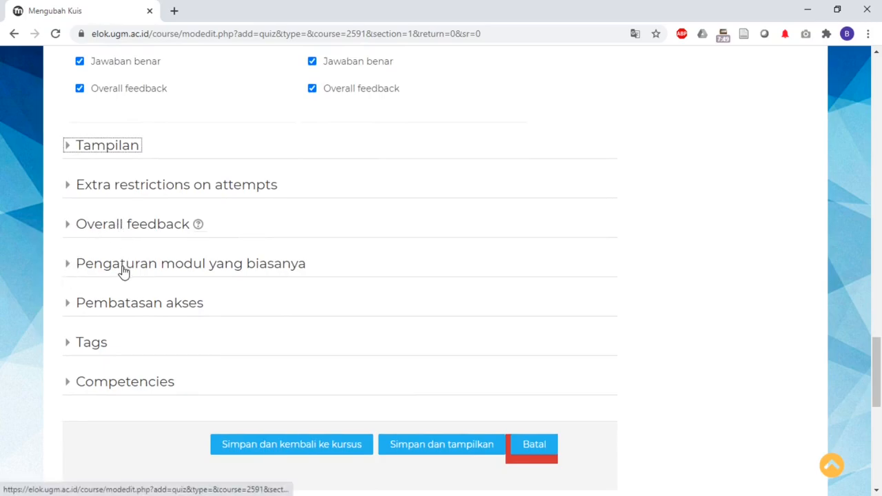
pyautogui.click(66, 305)
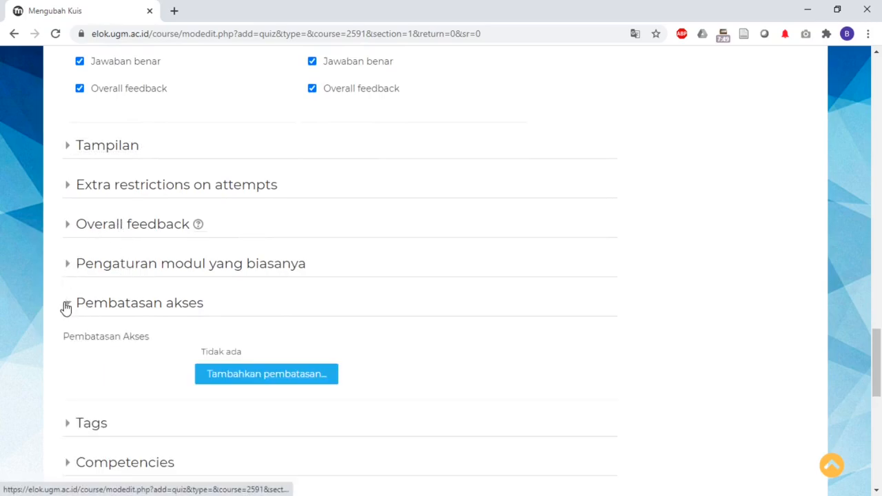
pyautogui.click(66, 306)
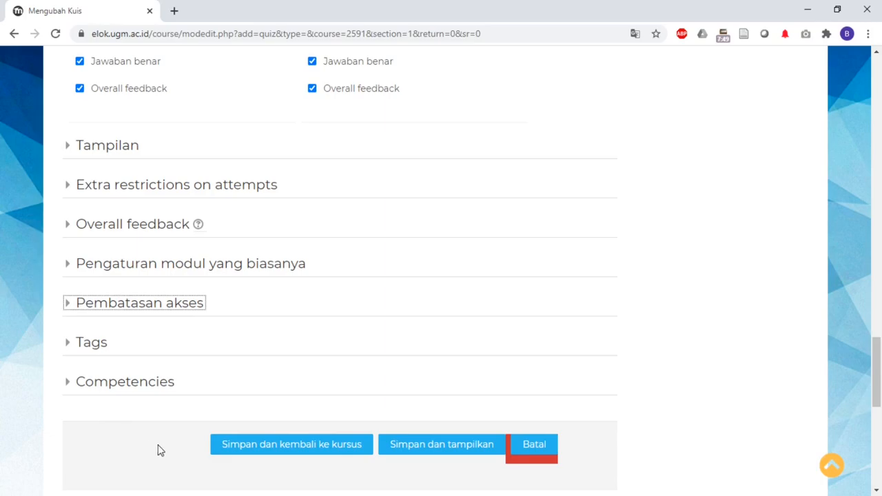
# Save and display the quiz "Kuis topik 1", and open its question editing page
pyautogui.click(455, 445)
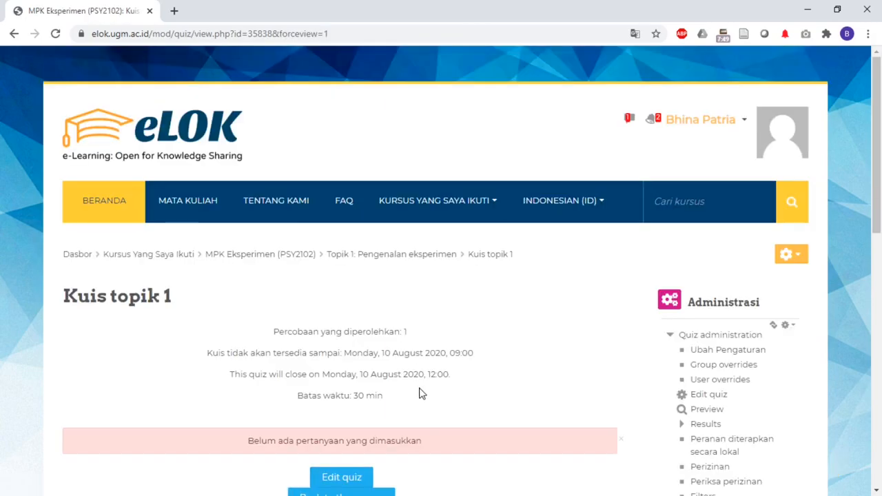
pyautogui.scroll(-2, 391, 394)
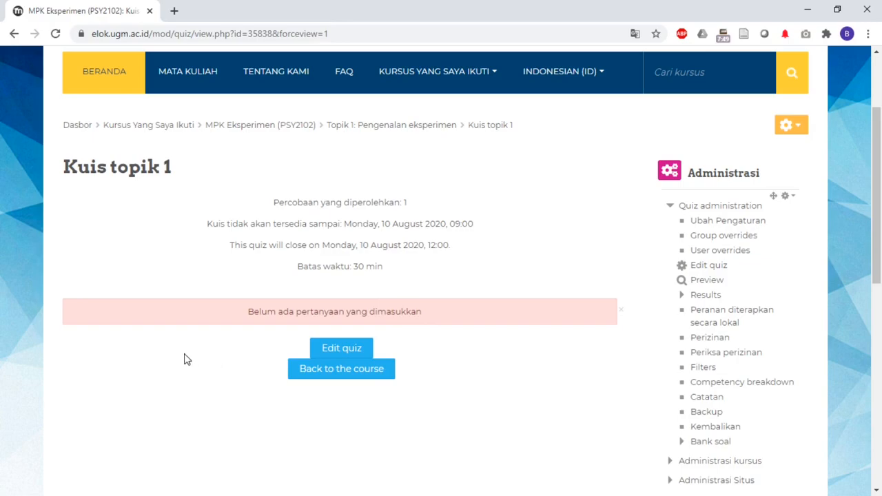
pyautogui.click(338, 349)
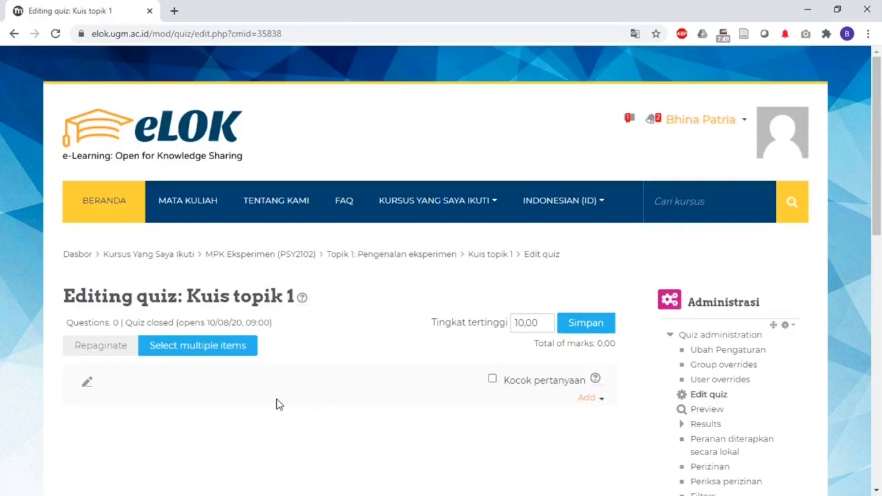
pyautogui.scroll(-1, 280, 410)
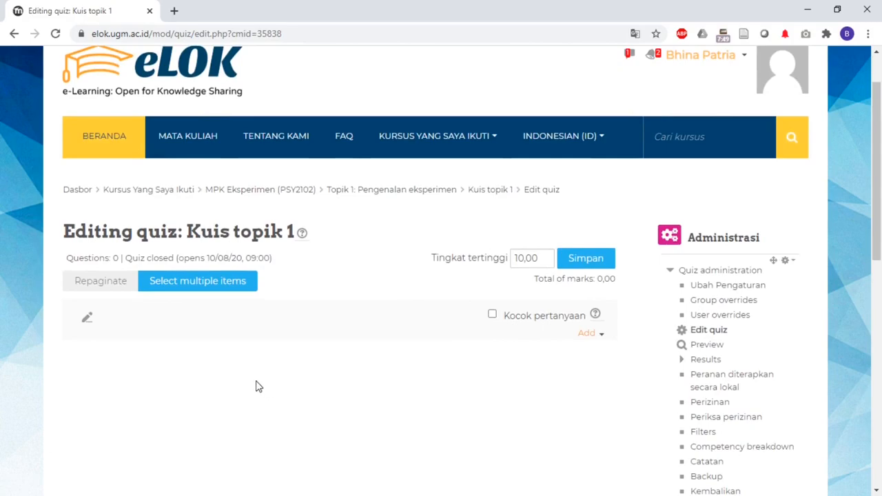
# Add a new question of the type Pilihan ganda to the quiz
pyautogui.click(602, 336)
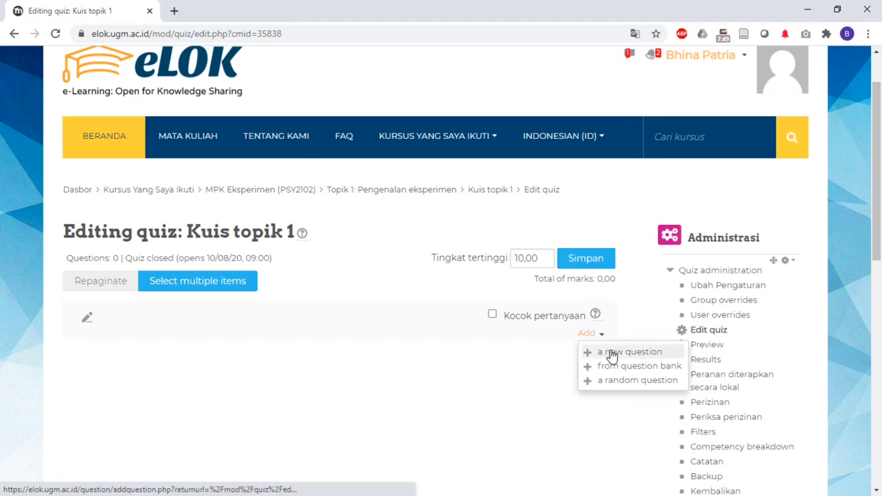
pyautogui.click(611, 354)
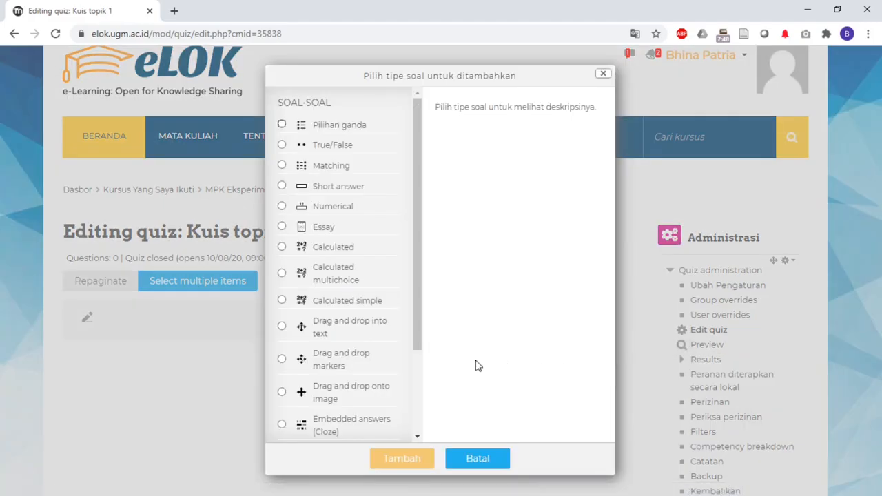
pyautogui.moveTo(418, 234); pyautogui.dragTo(454, 229)
pyautogui.click(282, 126)
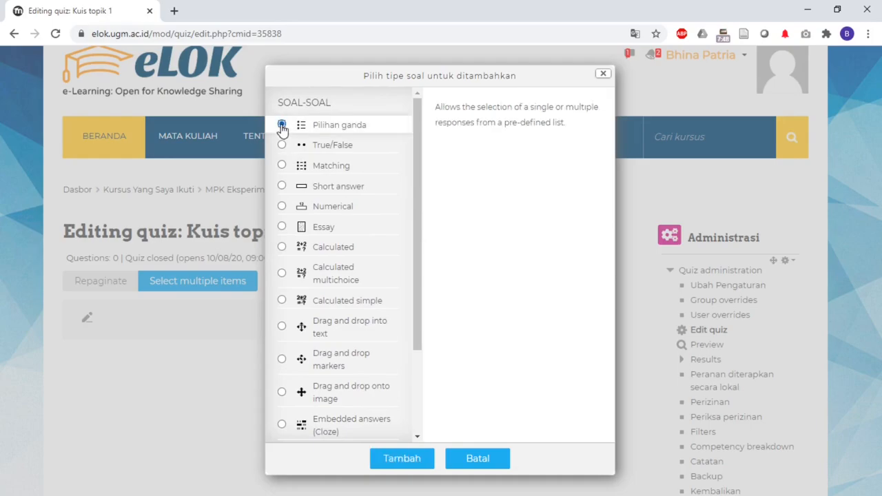
pyautogui.click(404, 458)
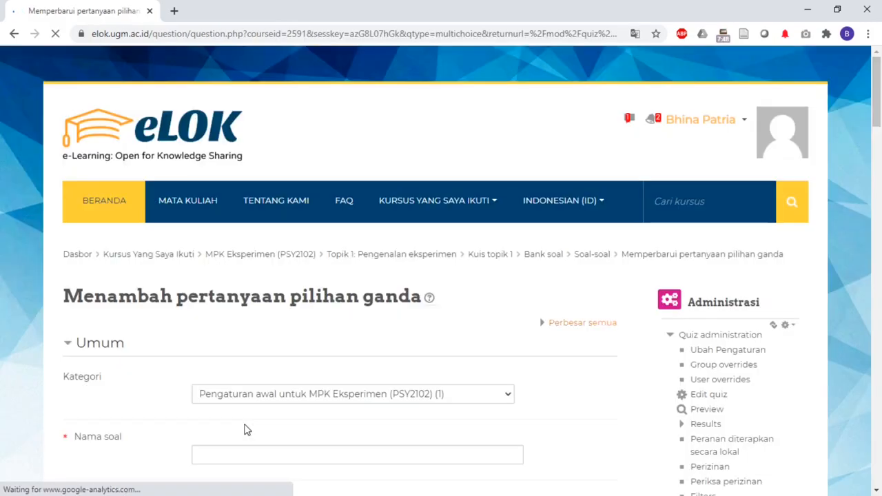
# Name the question "soal bab 1" and enter "Pilihlah jawaban yang benar" as its question text
pyautogui.scroll(-3, 244, 430)
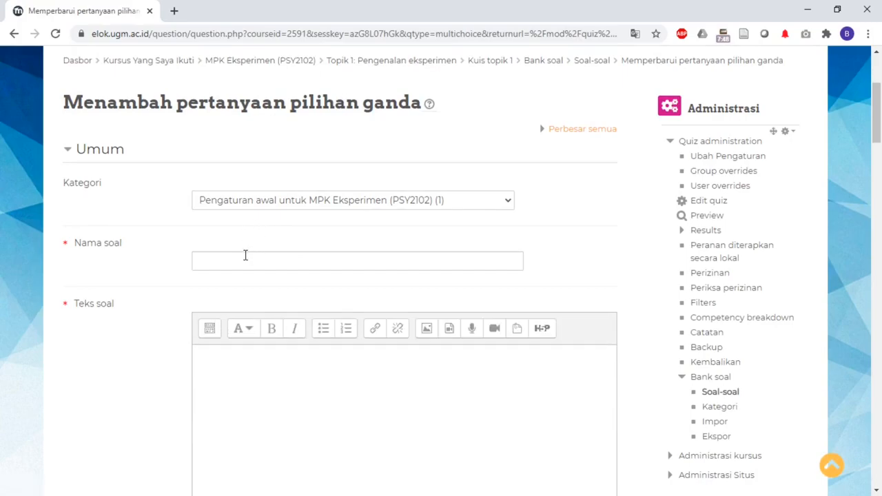
pyautogui.click(241, 257)
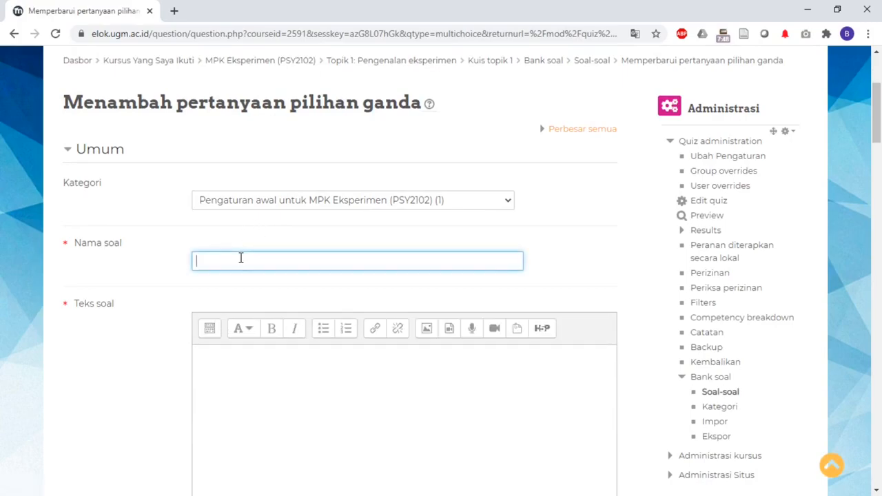
pyautogui.scroll(-2, 240, 258)
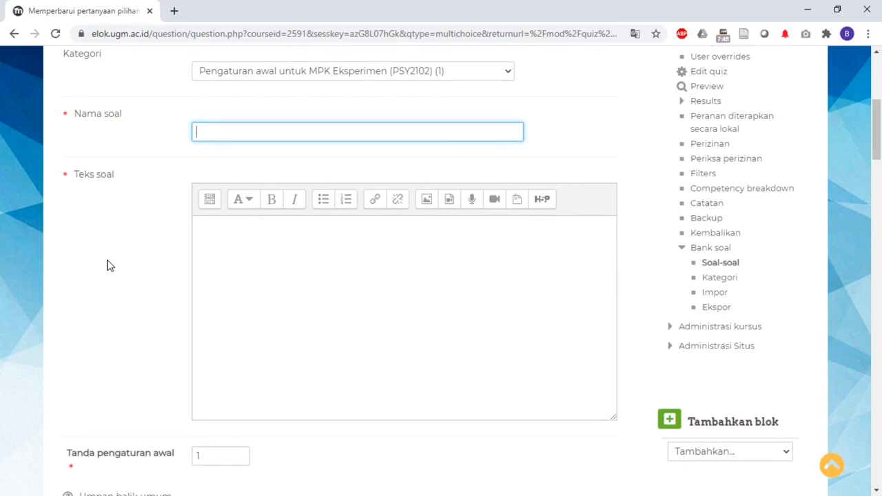
pyautogui.write('soal bab 1')
pyautogui.click(240, 256)
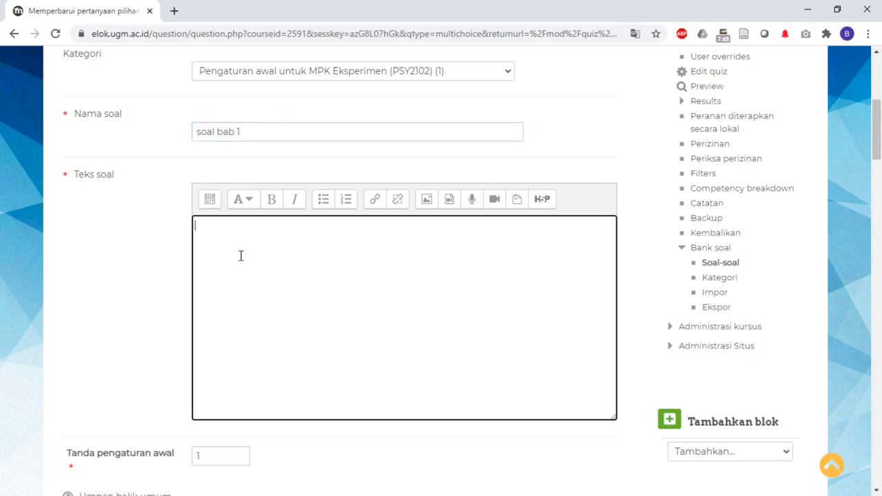
pyautogui.write('Pilihlah jawaban yan')
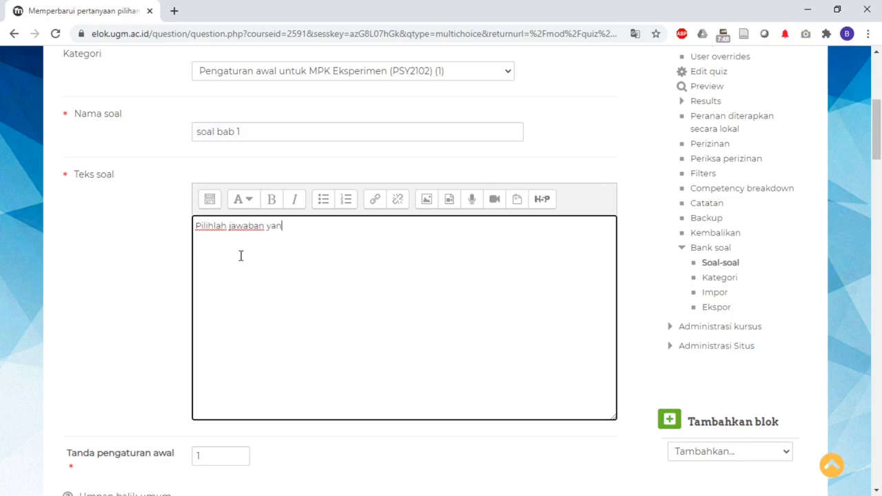
pyautogui.write('g benar')
# Review the general question settings and choose Cukup satu jawaban for Jawaban tunggal atau ganda?
pyautogui.scroll(-3, 170, 299)
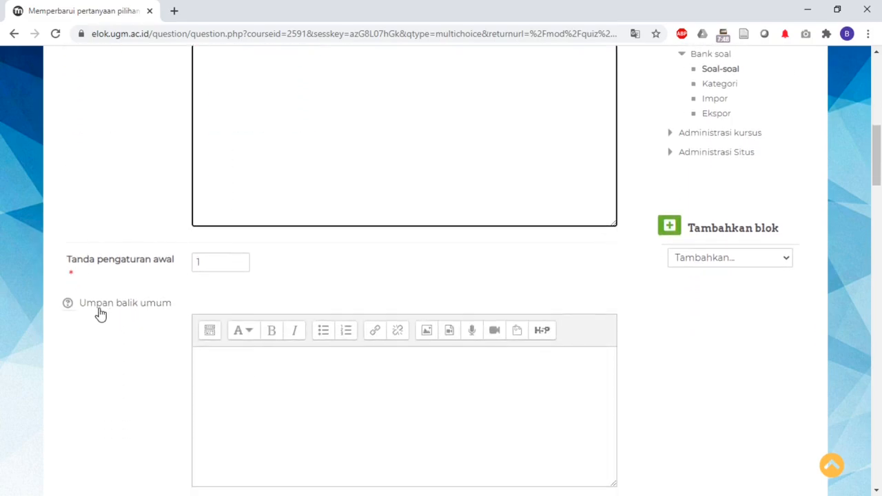
pyautogui.scroll(-2, 102, 314)
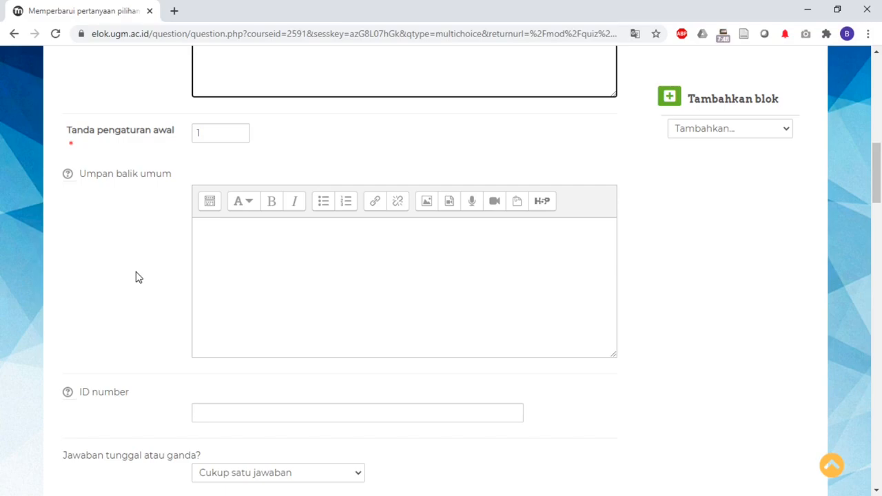
pyautogui.scroll(-2, 136, 277)
pyautogui.scroll(-1, 136, 277)
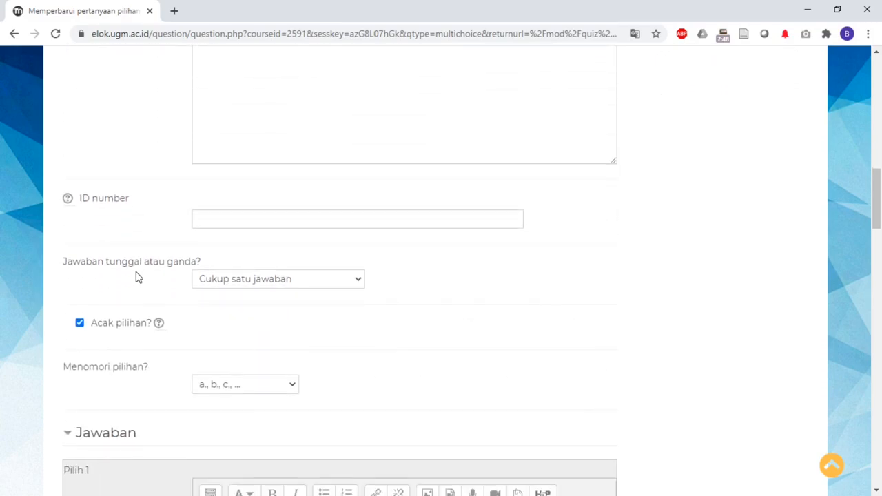
pyautogui.scroll(-1, 136, 277)
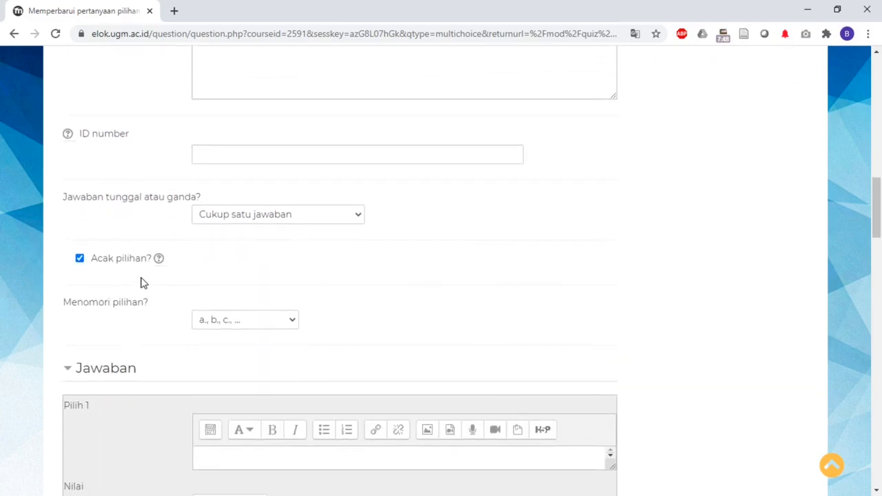
pyautogui.click(231, 218)
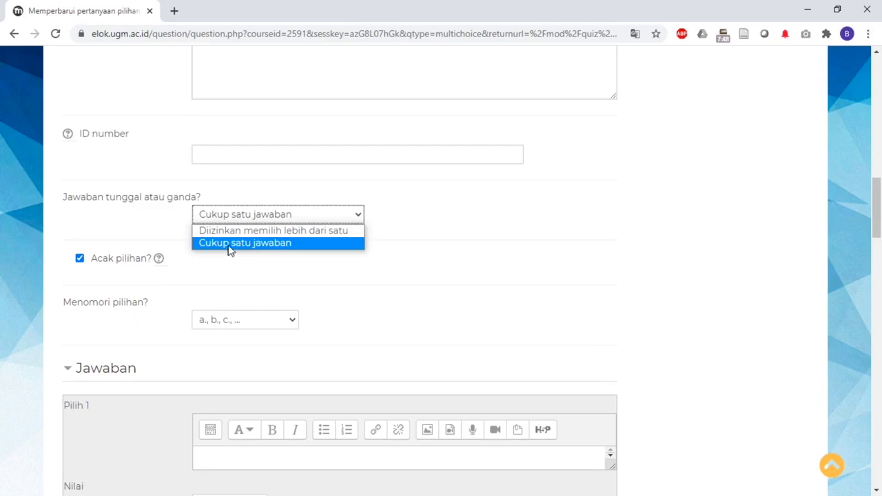
pyautogui.click(230, 245)
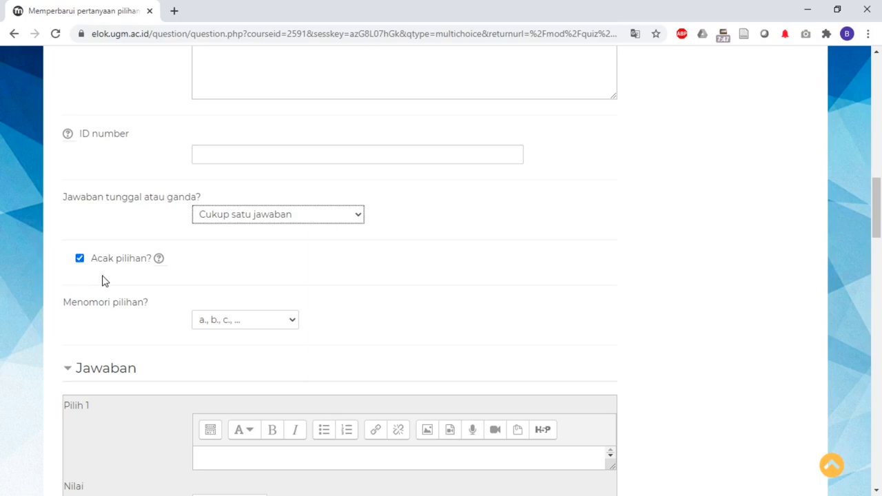
# Enter "Pilihan jawaban" as the answer text of Pilih 1
pyautogui.scroll(-3, 133, 290)
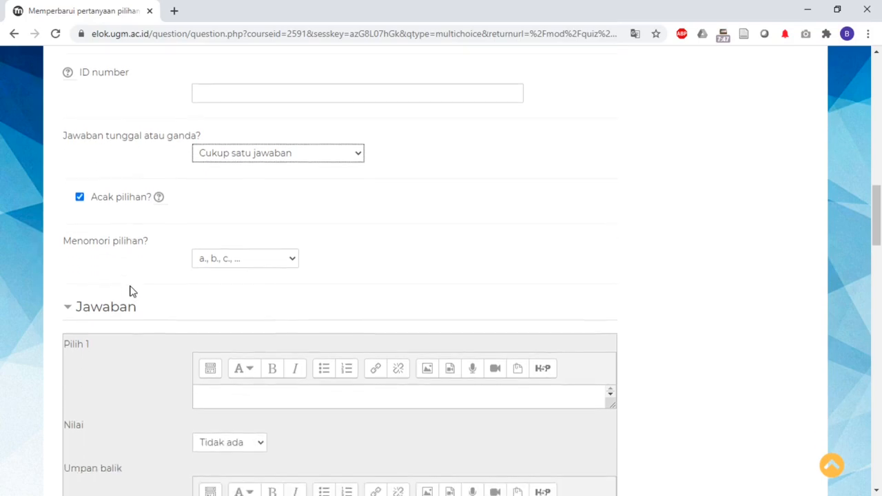
pyautogui.click(244, 264)
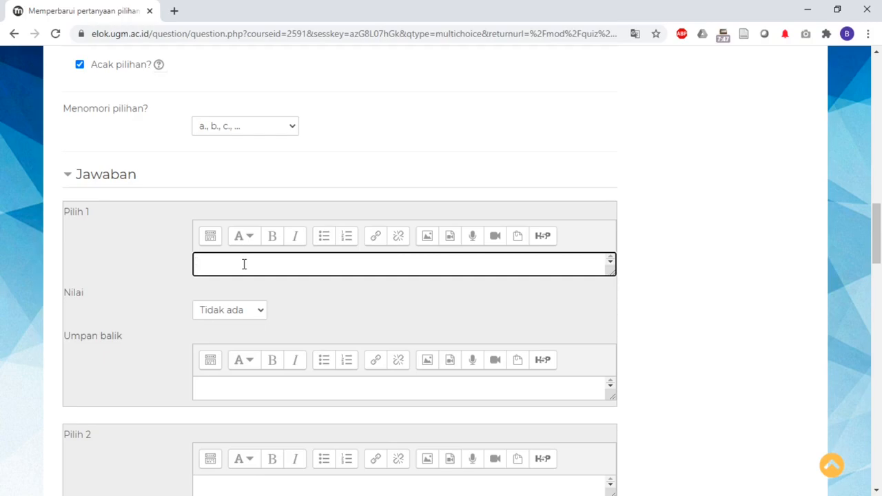
pyautogui.write('pil')
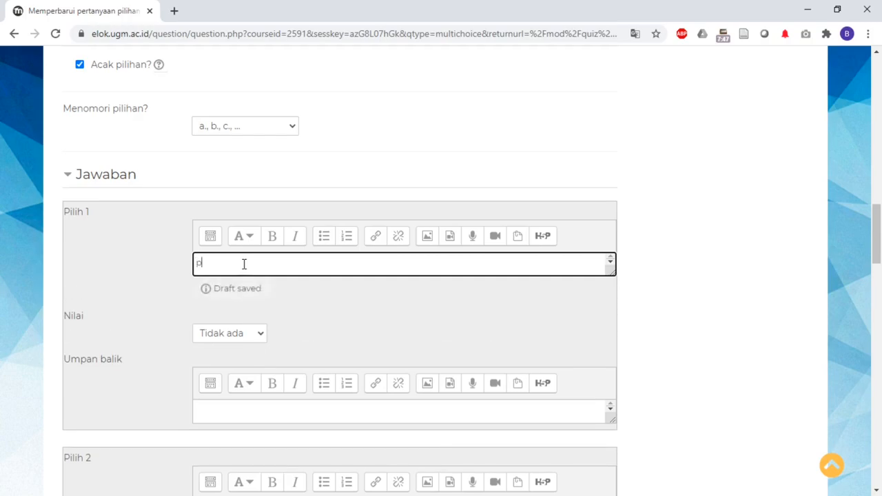
pyautogui.press('BackSpace')
pyautogui.press('BackSpace')
pyautogui.press('BackSpace')
pyautogui.write('Pilihan jawaban')
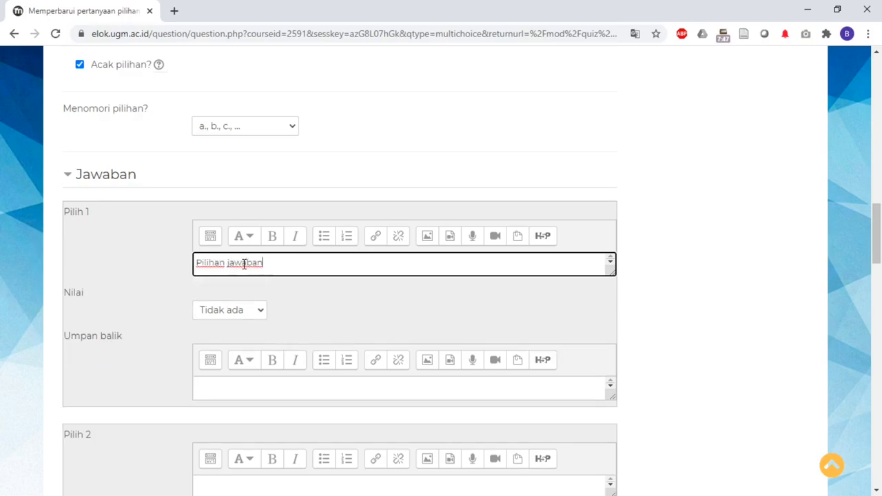
# Copy the answer text of Pilih 1 into the answer field of Pilih 2
pyautogui.hotkey('ctrl', 'a')
pyautogui.hotkey('ctrl', 'c')
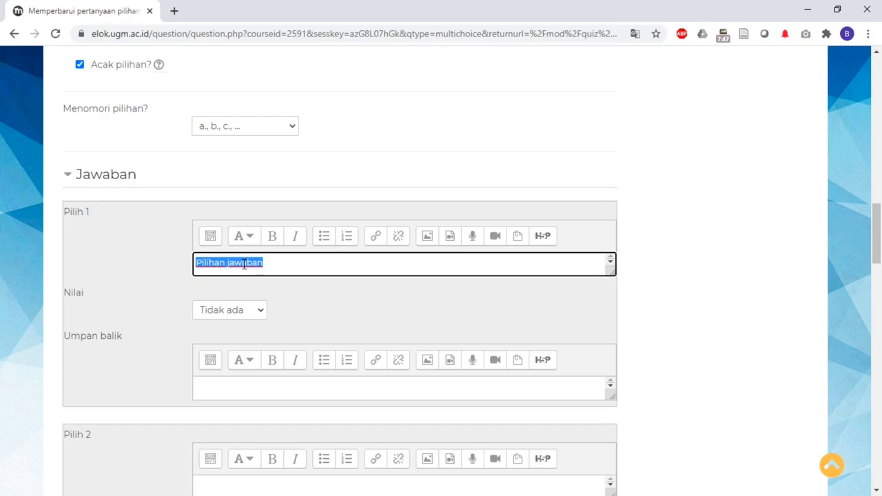
pyautogui.scroll(-2, 267, 417)
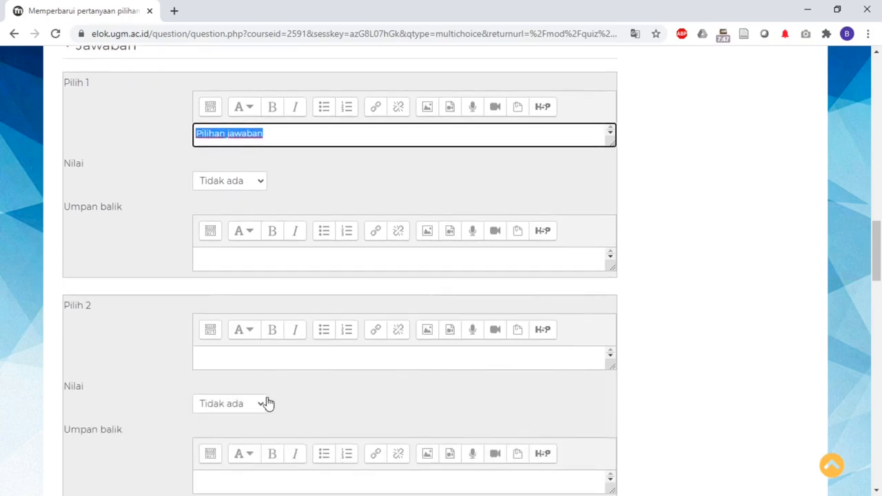
pyautogui.click(252, 358)
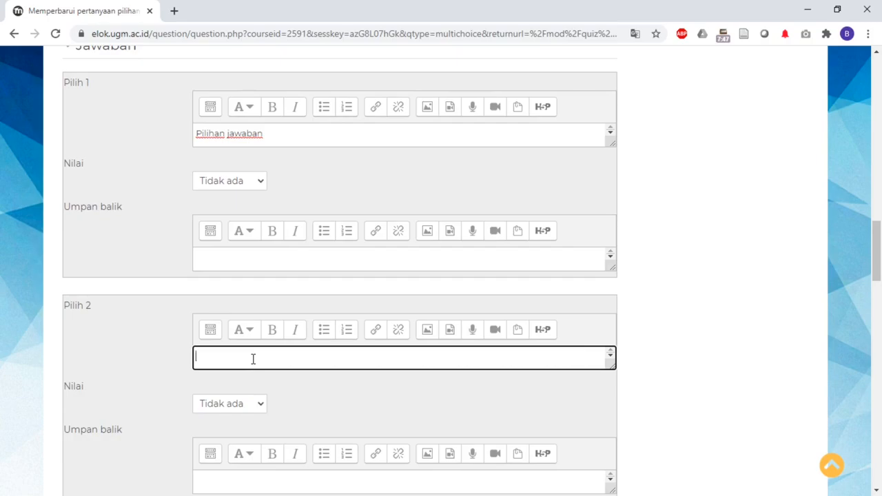
pyautogui.hotkey('ctrl', 'v')
pyautogui.scroll(-2, 240, 381)
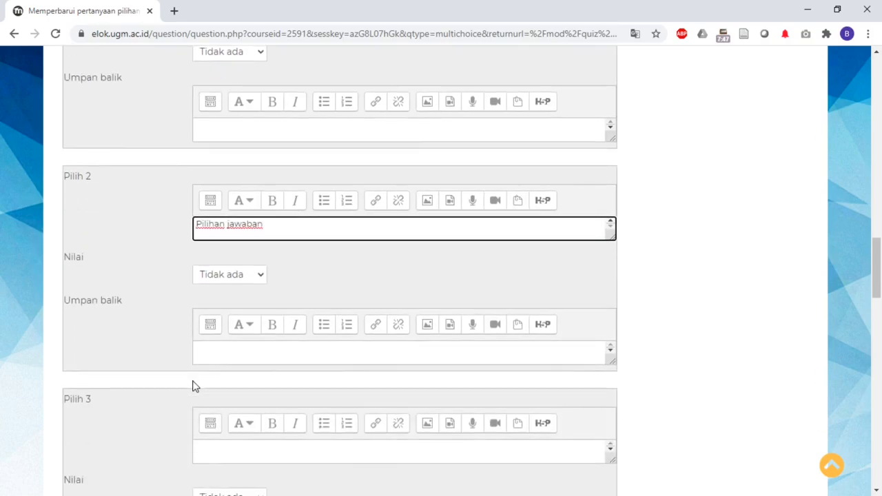
# Paste the answer text "Pilihan jawaban" into the answer fields of Pilih 3, Pilih 4 and Pilih 5
pyautogui.click(206, 451)
pyautogui.scroll(-1, 207, 454)
pyautogui.scroll(-2, 206, 454)
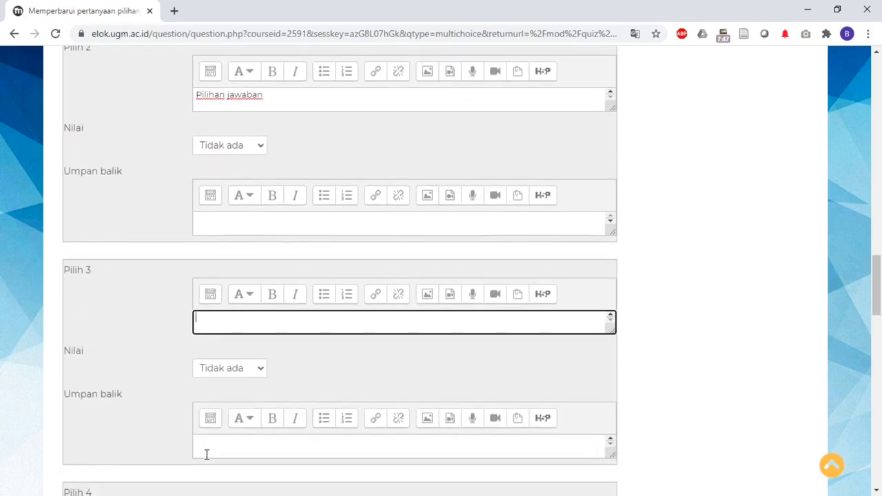
pyautogui.hotkey('ctrl', 'v')
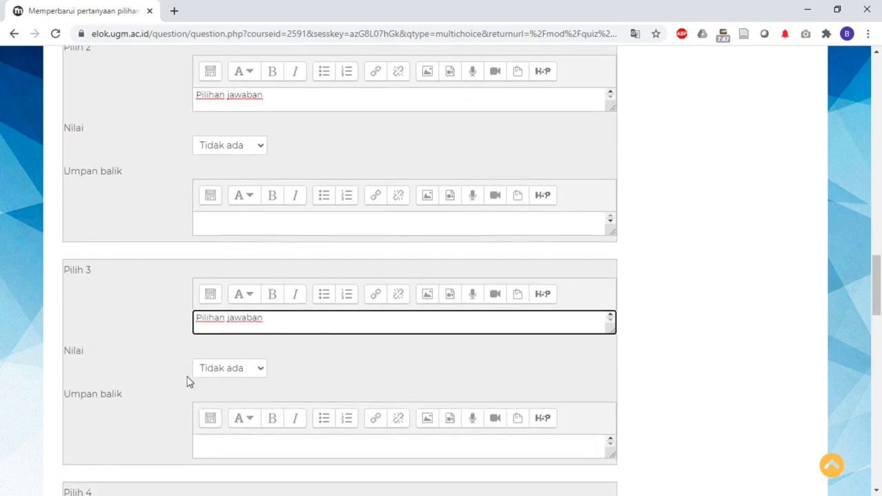
pyautogui.scroll(-4, 186, 382)
pyautogui.click(244, 289)
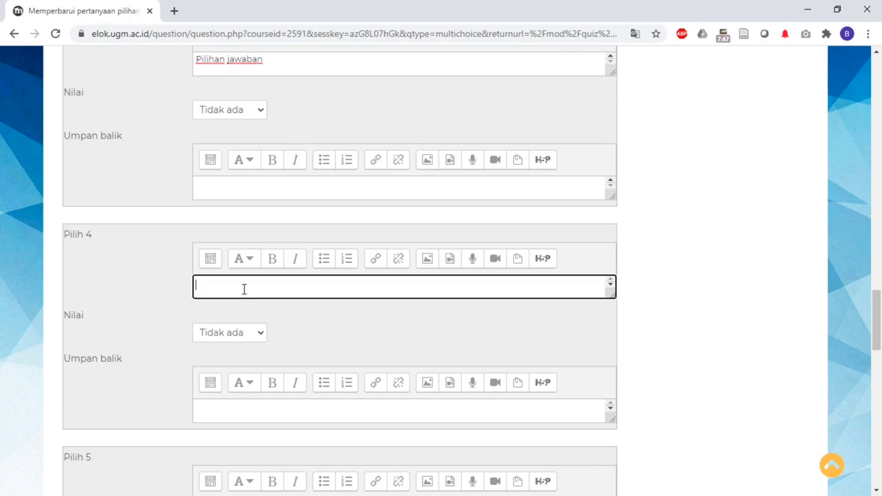
pyautogui.hotkey('ctrl', 'v')
pyautogui.scroll(-2, 203, 388)
pyautogui.click(213, 383)
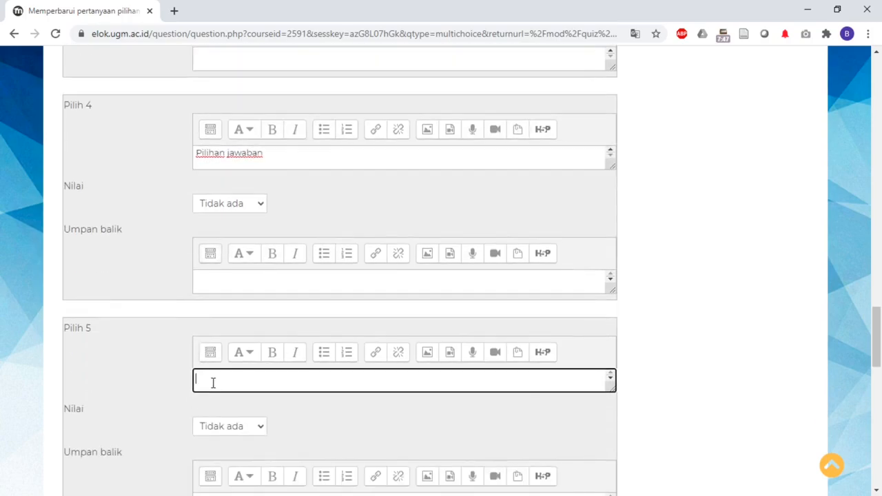
pyautogui.hotkey('ctrl', 'v')
pyautogui.scroll(-3, 207, 393)
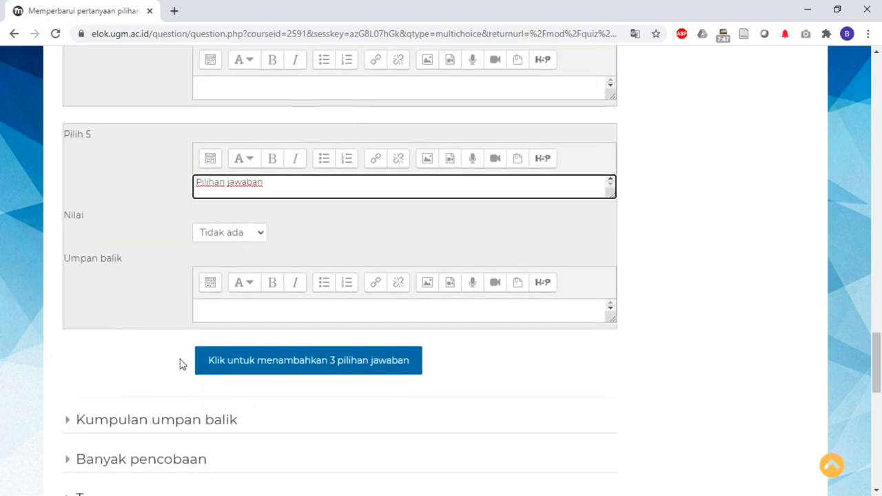
# Set the Nilai of Pilih 1 to 100%
pyautogui.scroll(6, 182, 363)
pyautogui.scroll(6, 179, 362)
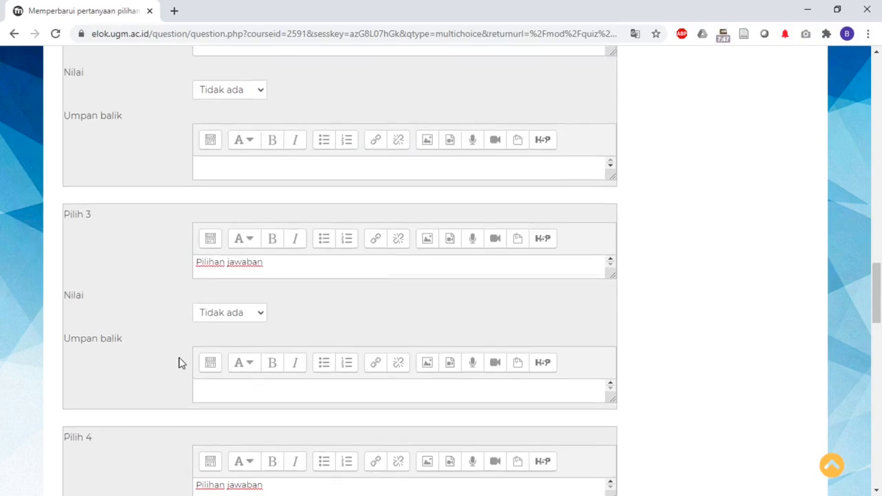
pyautogui.scroll(2, 179, 363)
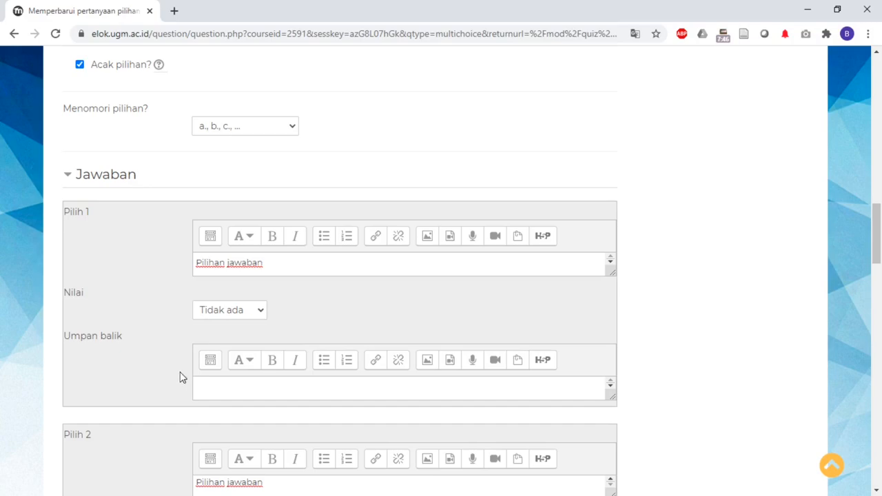
pyautogui.click(233, 323)
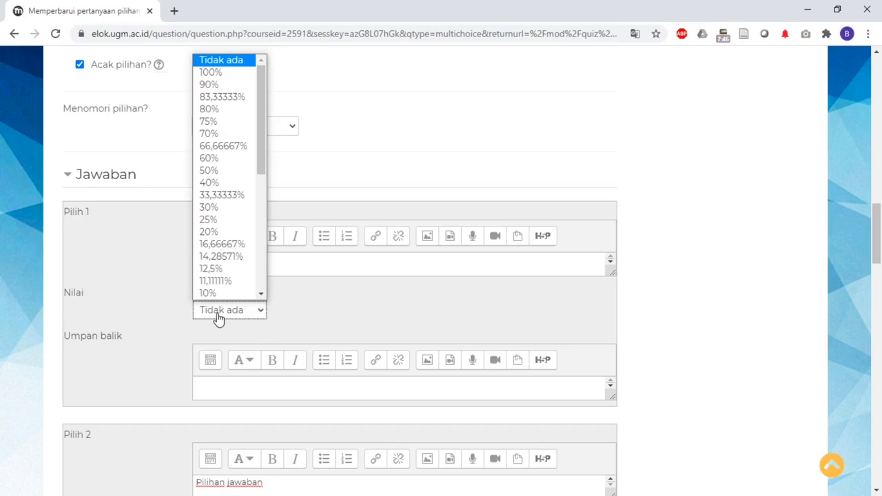
pyautogui.scroll(-1, 216, 250)
pyautogui.scroll(1, 217, 256)
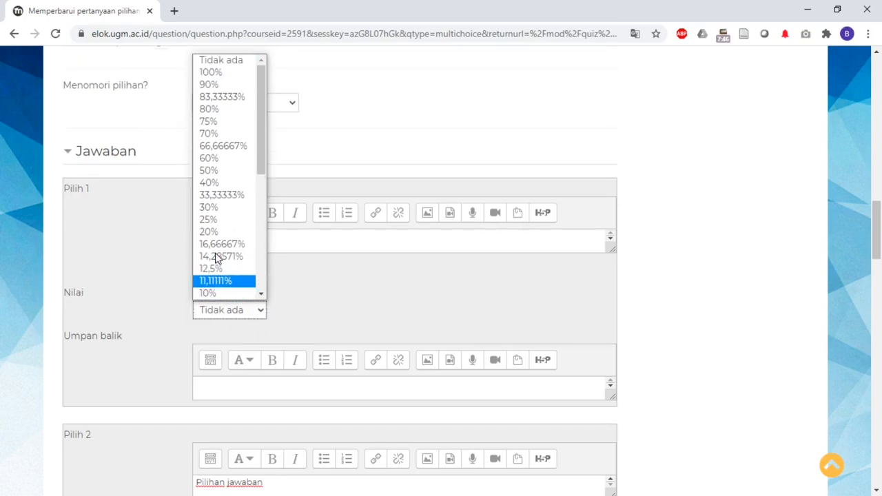
pyautogui.click(233, 75)
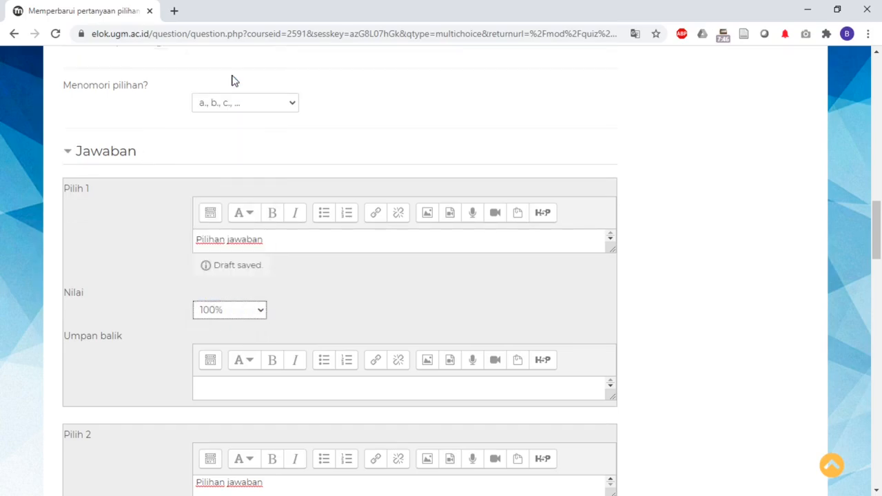
# Review the Nilai of the other answer options, keeping Tidak ada selected for Pilih 2
pyautogui.scroll(-2, 188, 328)
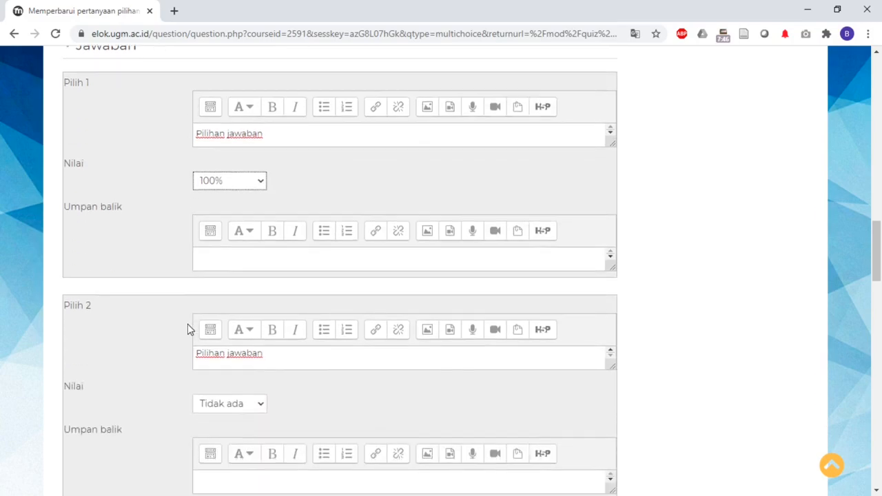
pyautogui.click(236, 409)
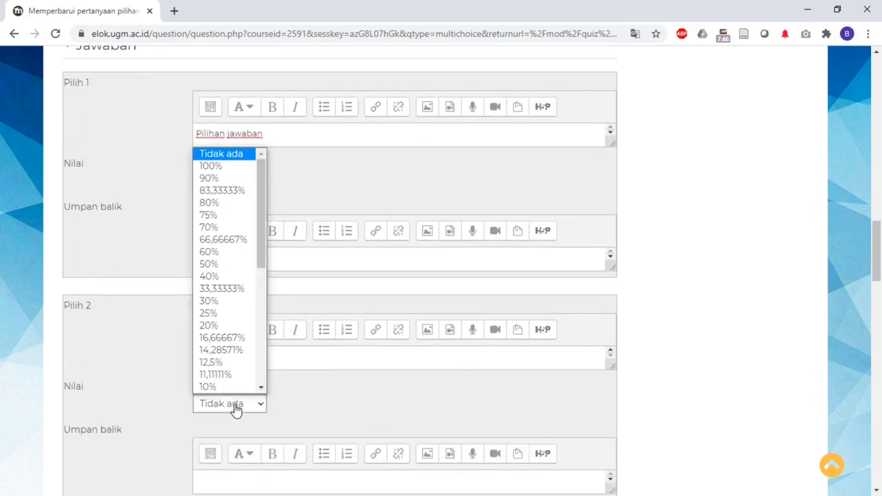
pyautogui.click(235, 409)
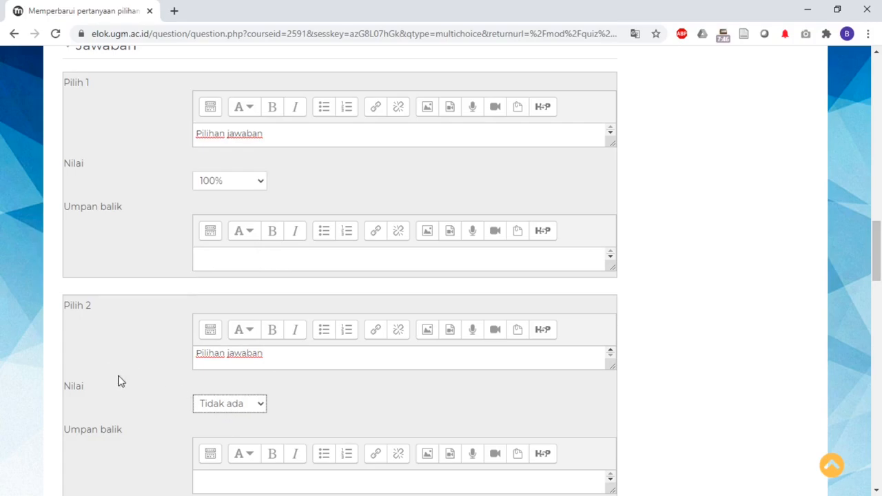
pyautogui.scroll(-2, 152, 403)
pyautogui.scroll(-5, 152, 403)
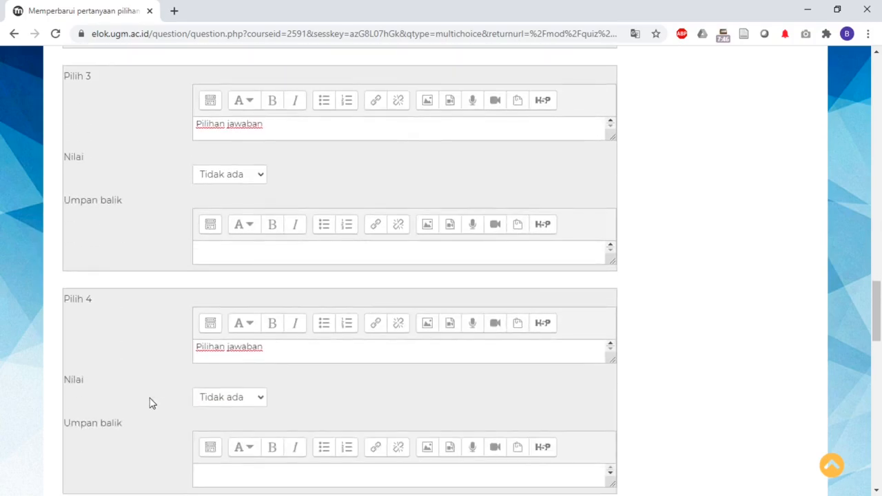
# Extend the answer text of Pilih 1 to "Pilihan jawaban benar"
pyautogui.scroll(9, 152, 403)
pyautogui.click(290, 331)
pyautogui.write('benar')
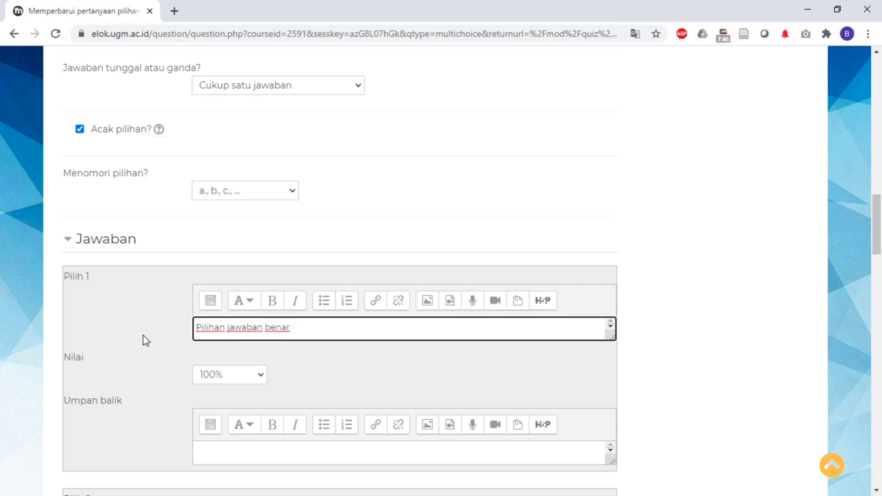
# Save the multiple-choice question and return to the quiz's question list
pyautogui.scroll(-9, 144, 340)
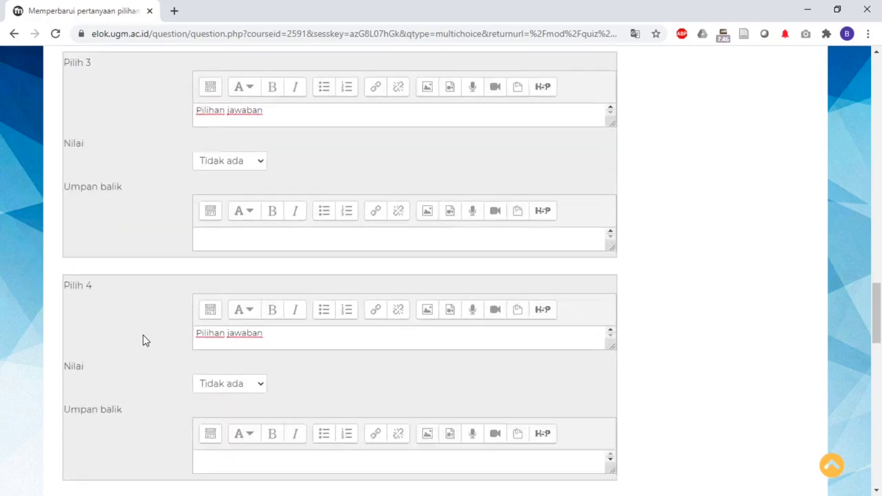
pyautogui.scroll(-4, 144, 340)
pyautogui.scroll(-5, 145, 340)
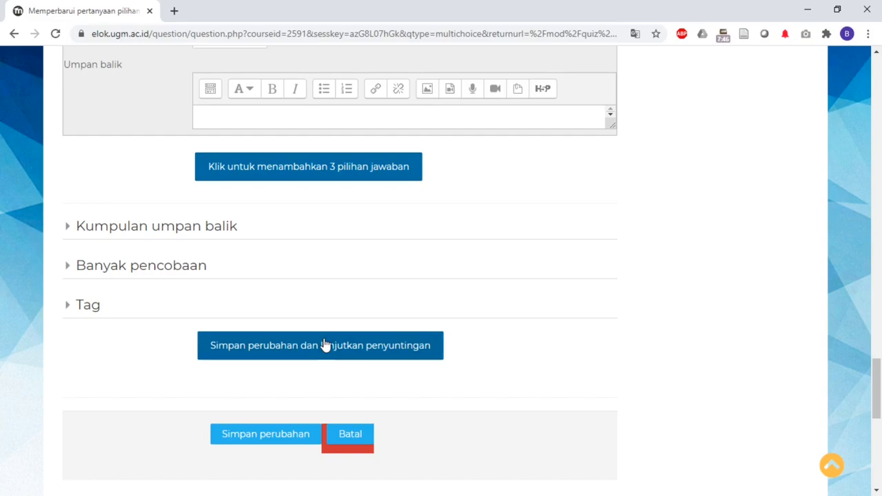
pyautogui.click(250, 435)
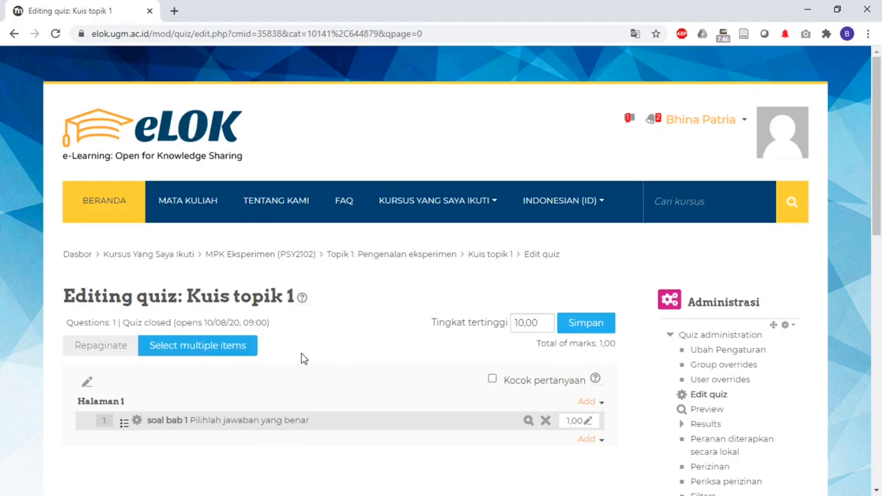
# Preview the question soal bab 1 and save "Pilihan jawaban benar" as a trial answer, closing the preview
pyautogui.scroll(-1, 300, 358)
pyautogui.scroll(-2, 300, 358)
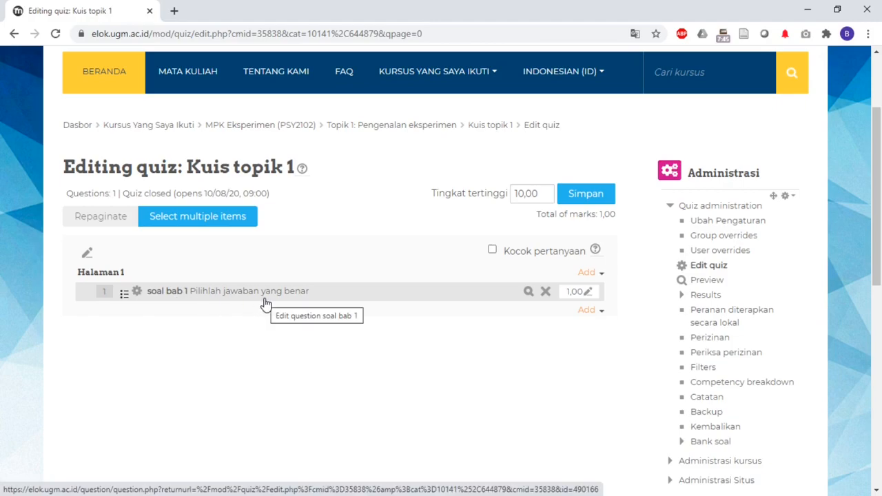
pyautogui.click(528, 291)
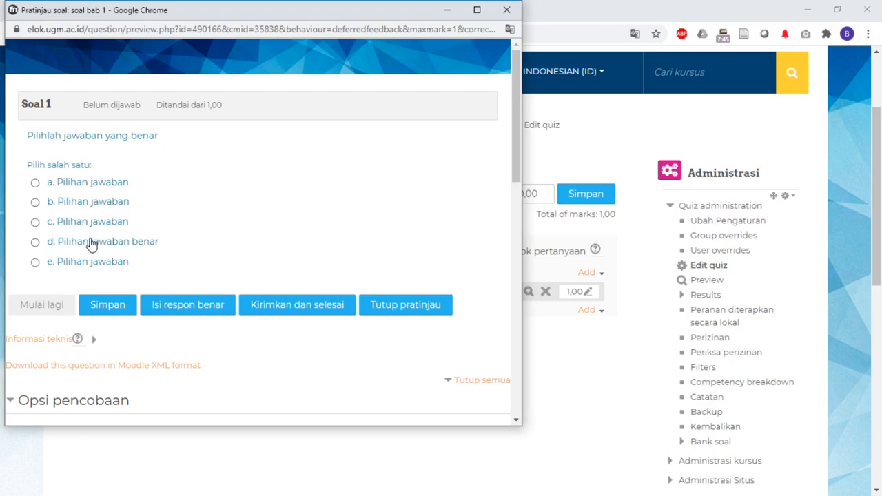
pyautogui.click(34, 242)
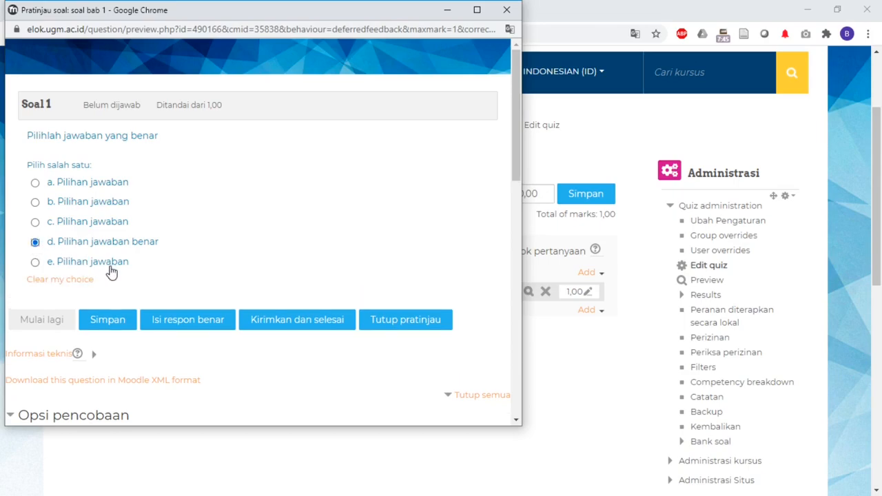
pyautogui.click(124, 321)
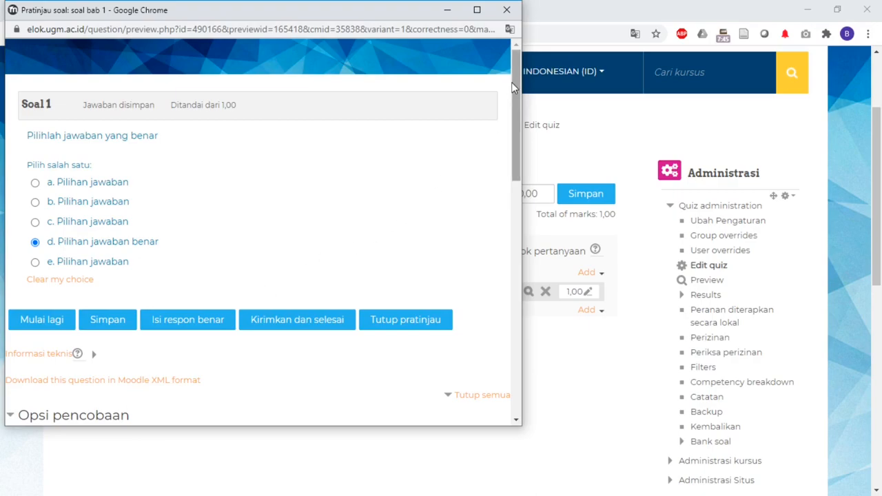
pyautogui.click(507, 10)
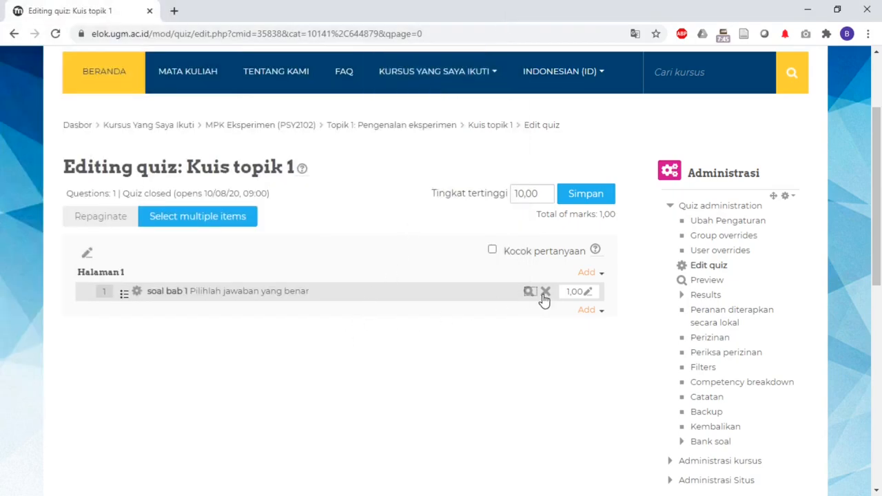
# View the options for adding another question below soal bab 1 without choosing one
pyautogui.click(591, 314)
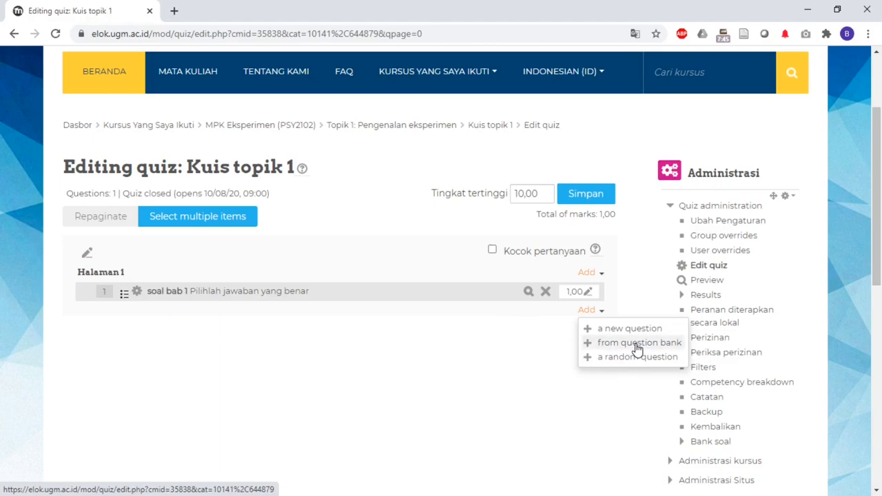
pyautogui.click(520, 348)
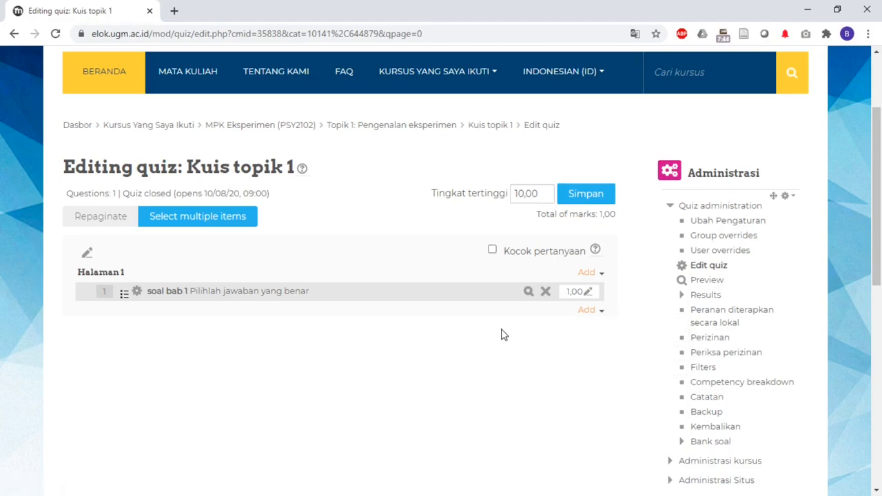
# Return to the MPK Eksperimen (PSY2102) course page and show the activities of Topik 1
pyautogui.scroll(-4, 502, 335)
pyautogui.scroll(5, 502, 334)
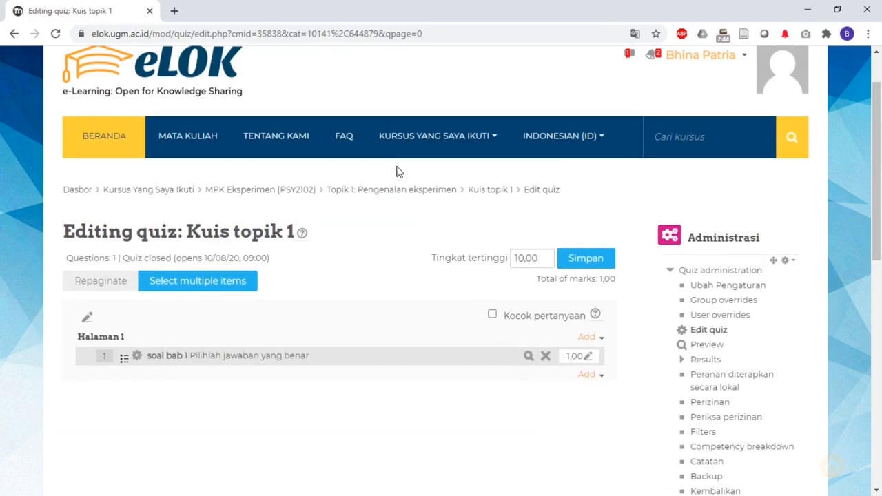
pyautogui.click(250, 193)
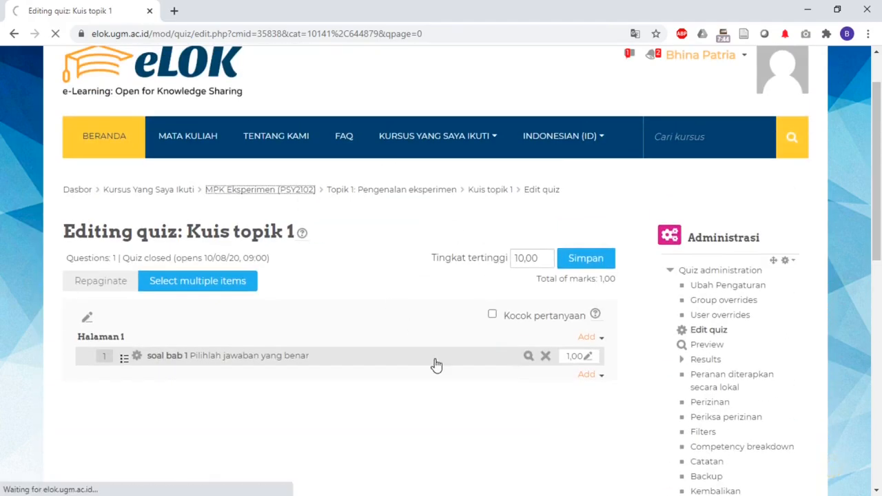
pyautogui.scroll(-2, 436, 364)
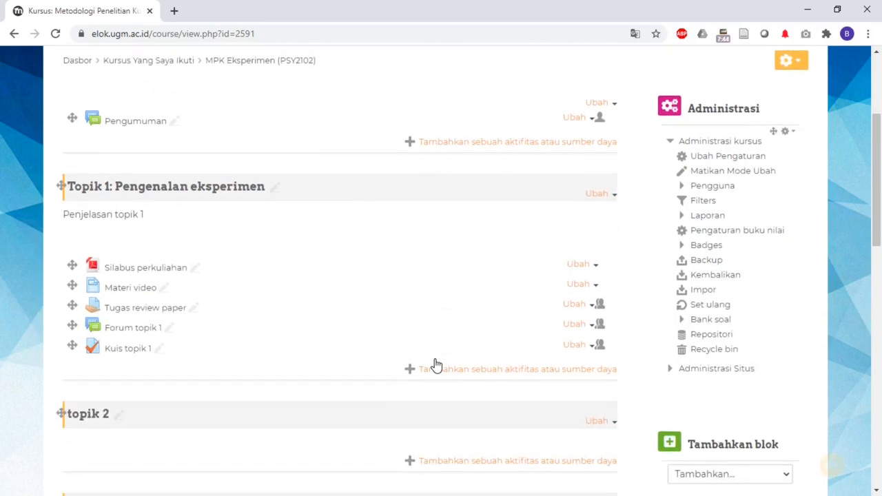